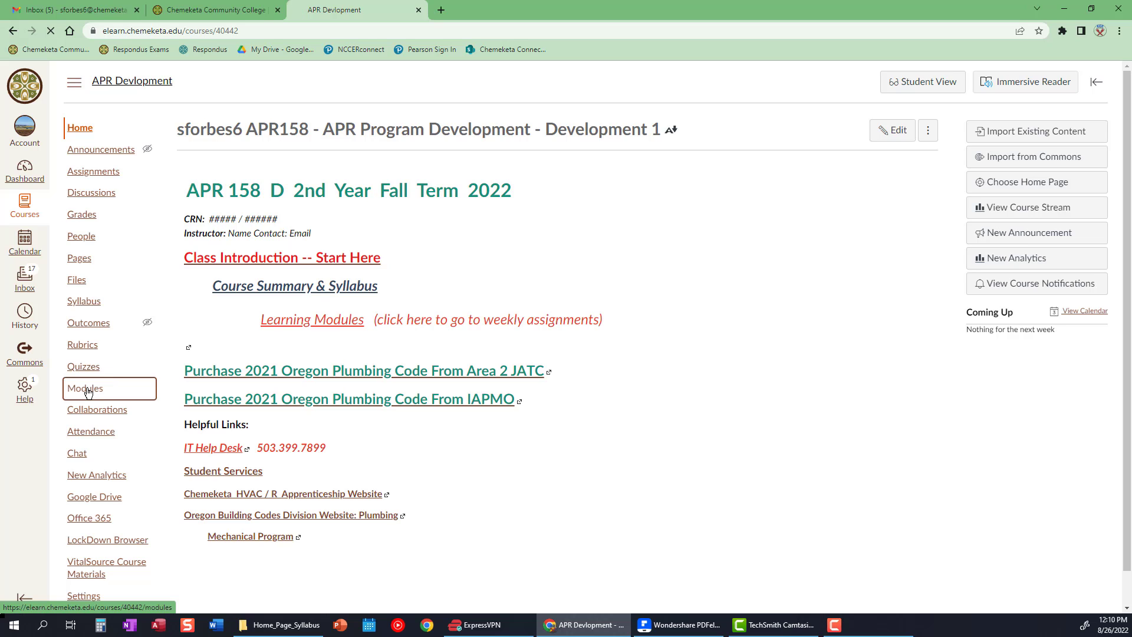
Step: Open the Module 1 Concept Checks quiz from the Week 1 course module for editing
left_click(88, 390)
scroll(88, 392, "down", 3)
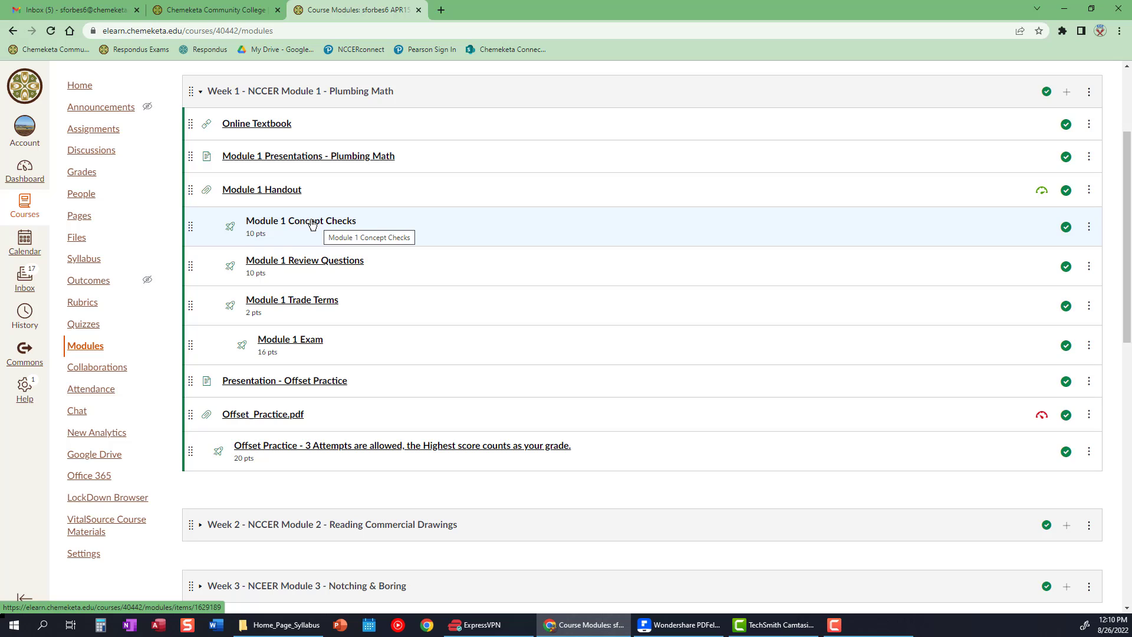
left_click(313, 223)
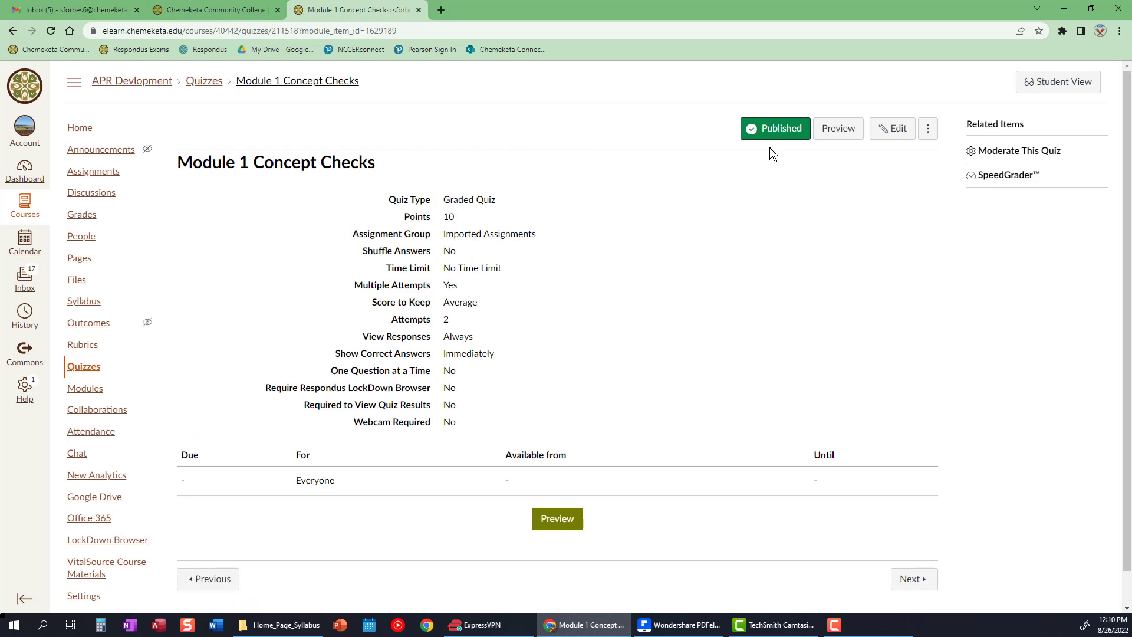
left_click(893, 131)
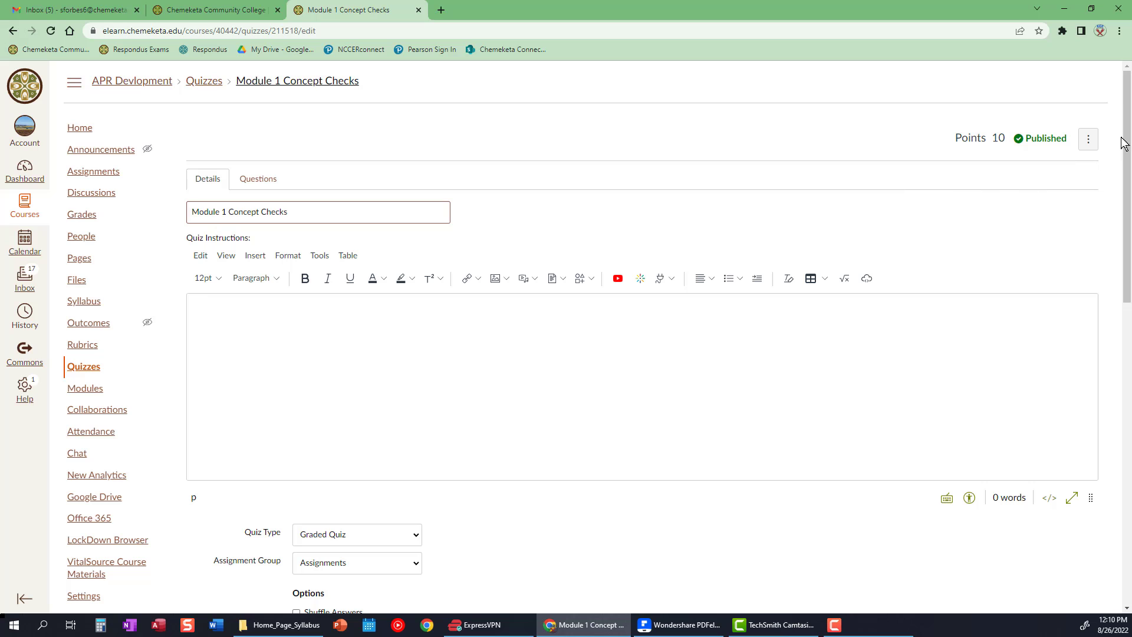
Step: Set the Module 1 Concept Checks quiz's due date to October 2, 2022 for everyone
left_click_drag(1127, 131, 1127, 252)
left_click_drag(1126, 314, 1115, 491)
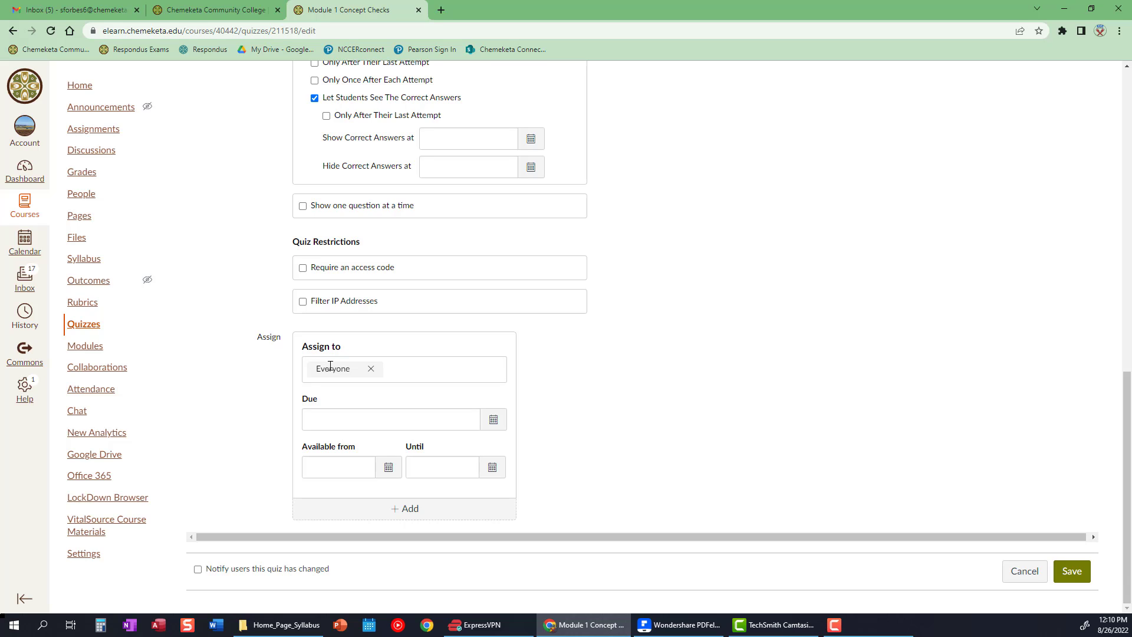
left_click(494, 422)
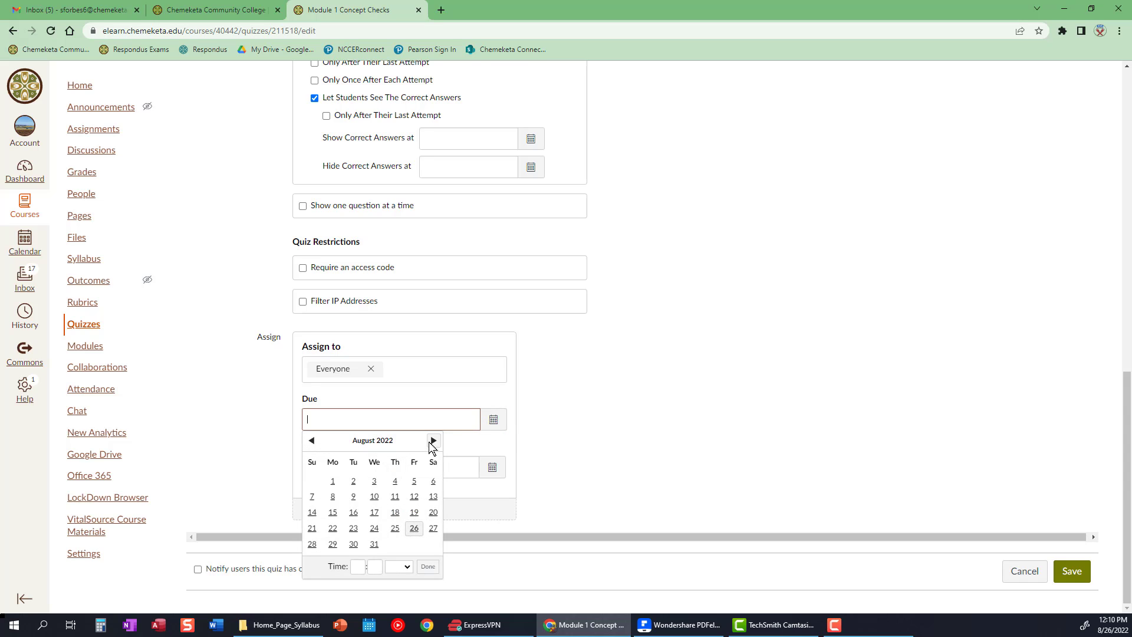
left_click(433, 440)
left_click(433, 441)
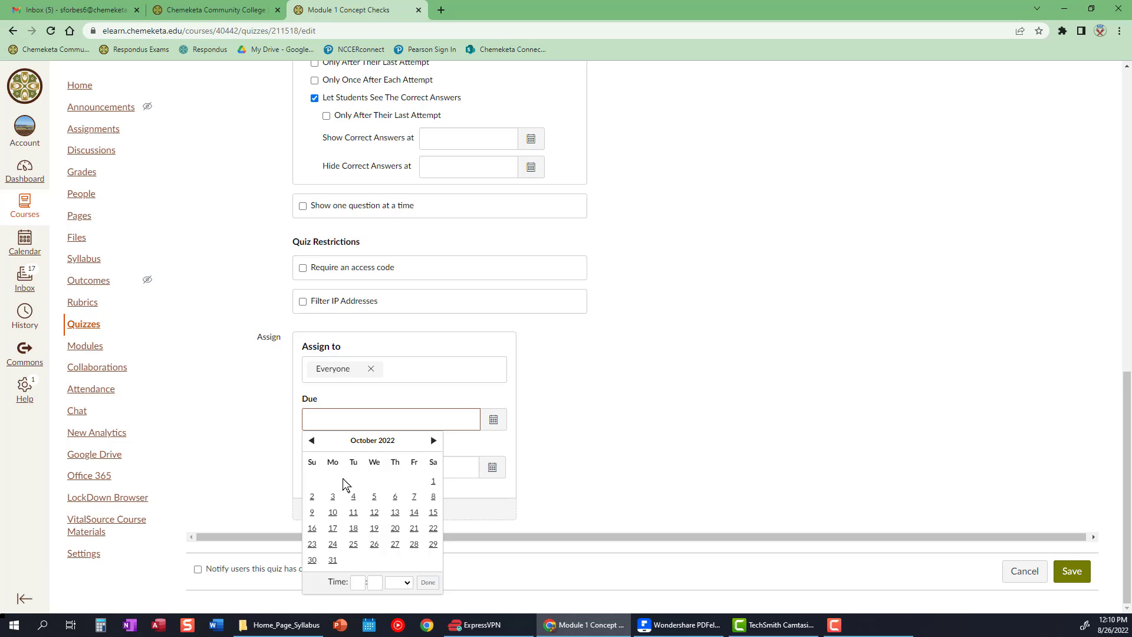
left_click(312, 496)
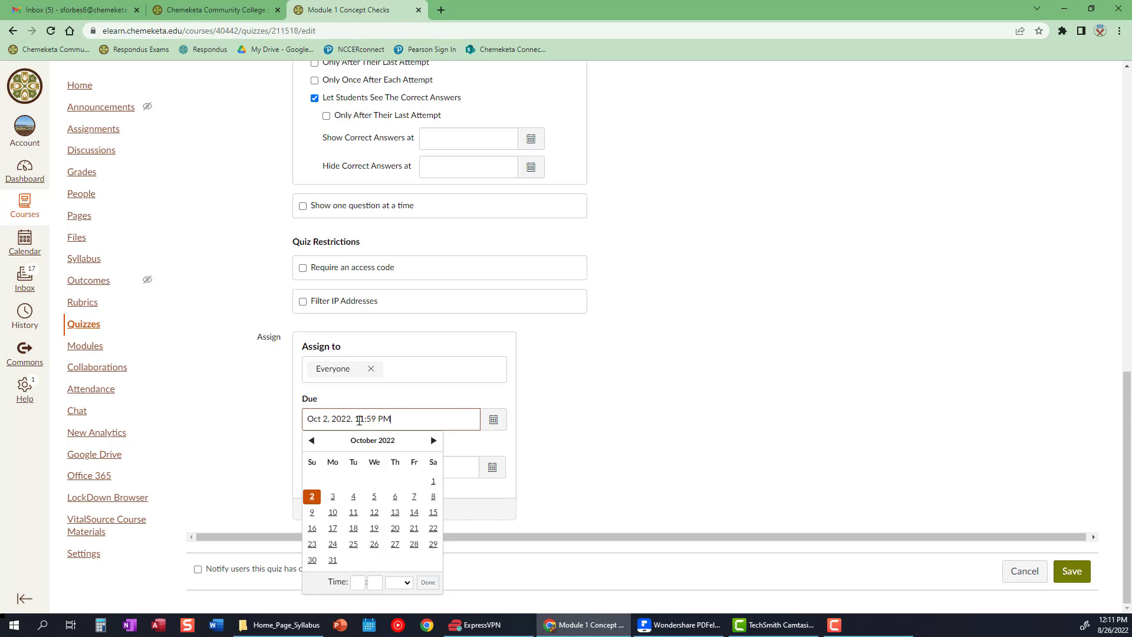
left_click(611, 411)
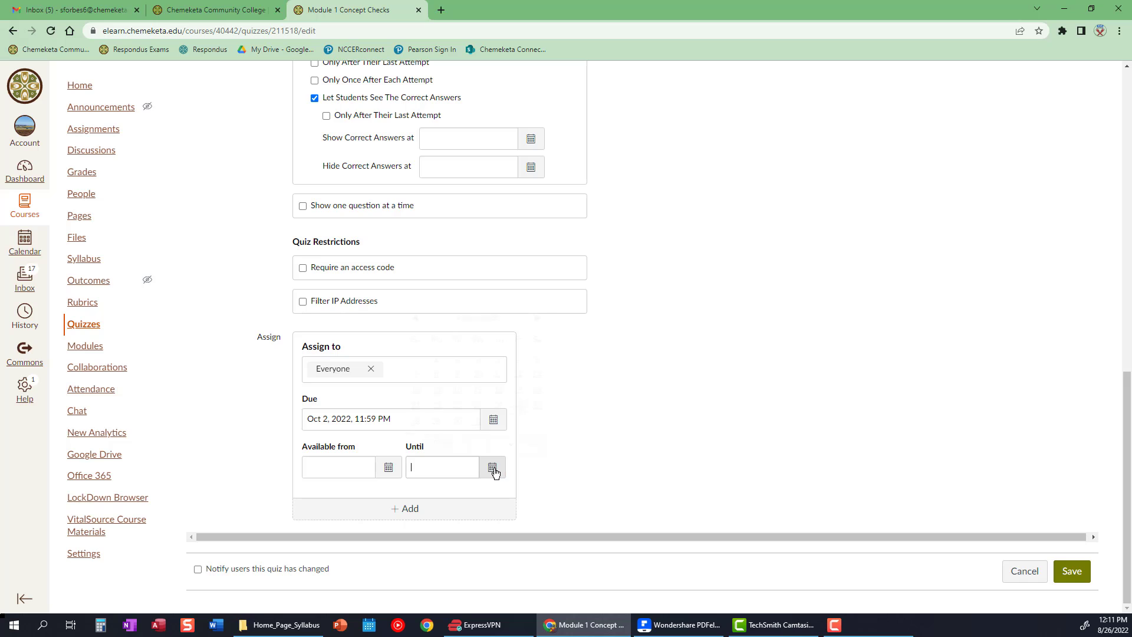
Step: Set the quiz's Until availability date to December 7, 2022
left_click(493, 468)
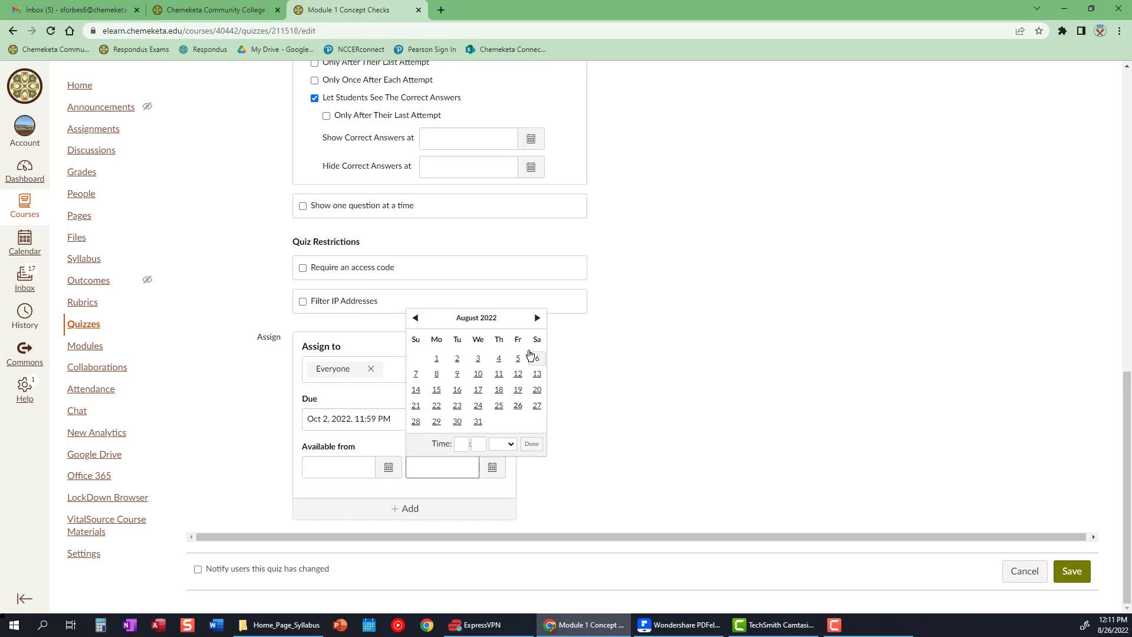
left_click(537, 318)
left_click(536, 318)
left_click(537, 318)
left_click(537, 317)
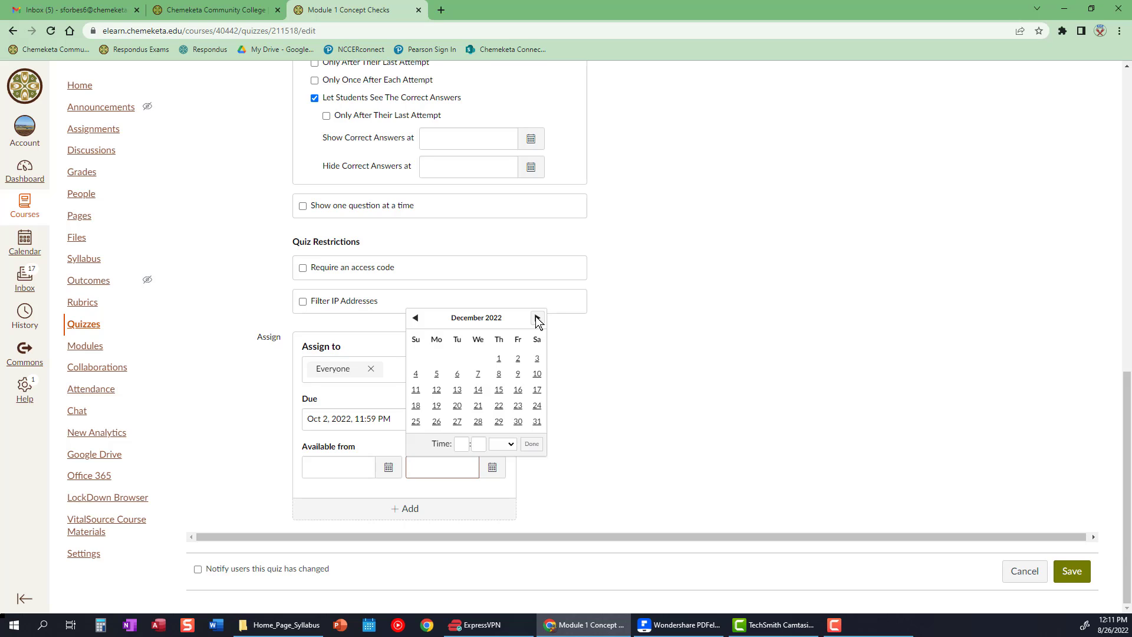
left_click(477, 374)
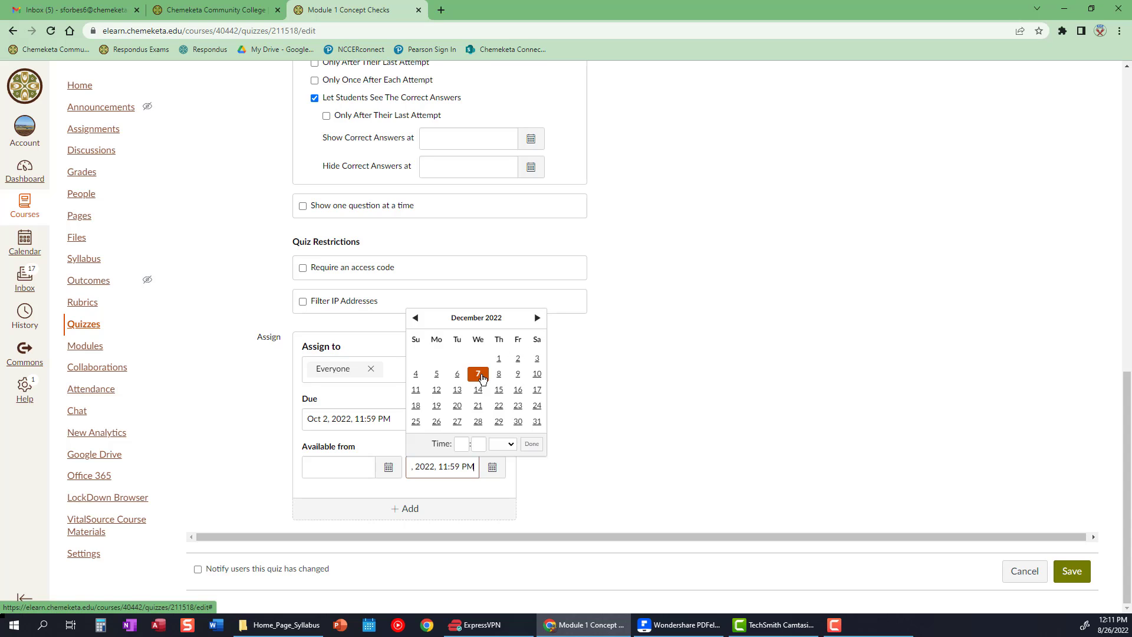
left_click(684, 366)
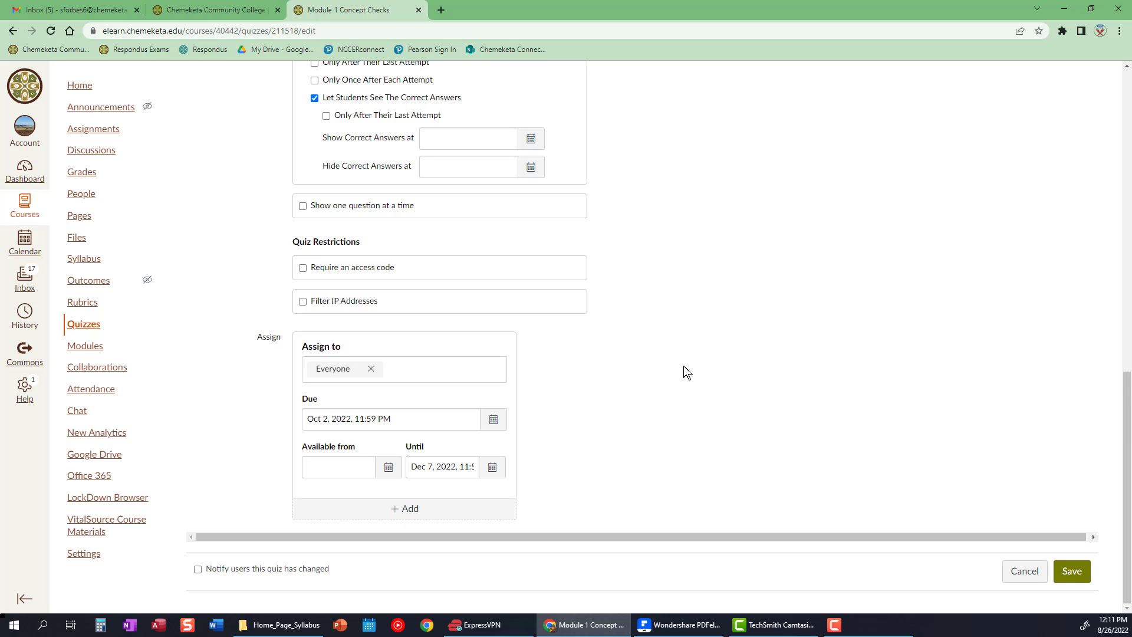
Step: Set the quiz's Until date to October 9, 2022 at 11:59 PM and save the quiz
left_click(493, 467)
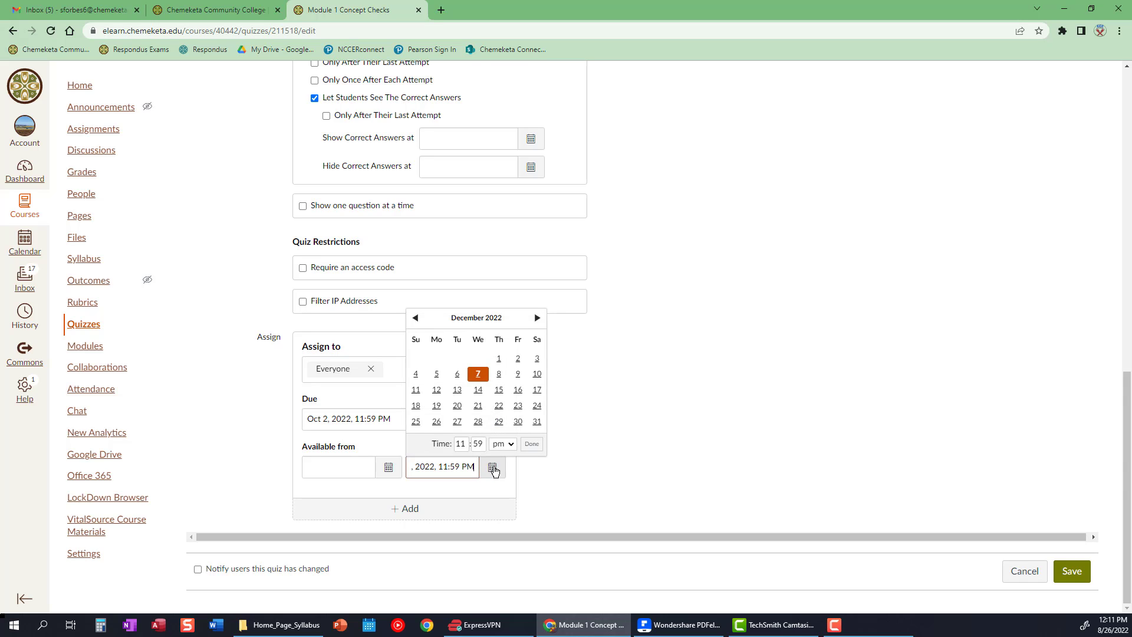
left_click(414, 319)
left_click(415, 319)
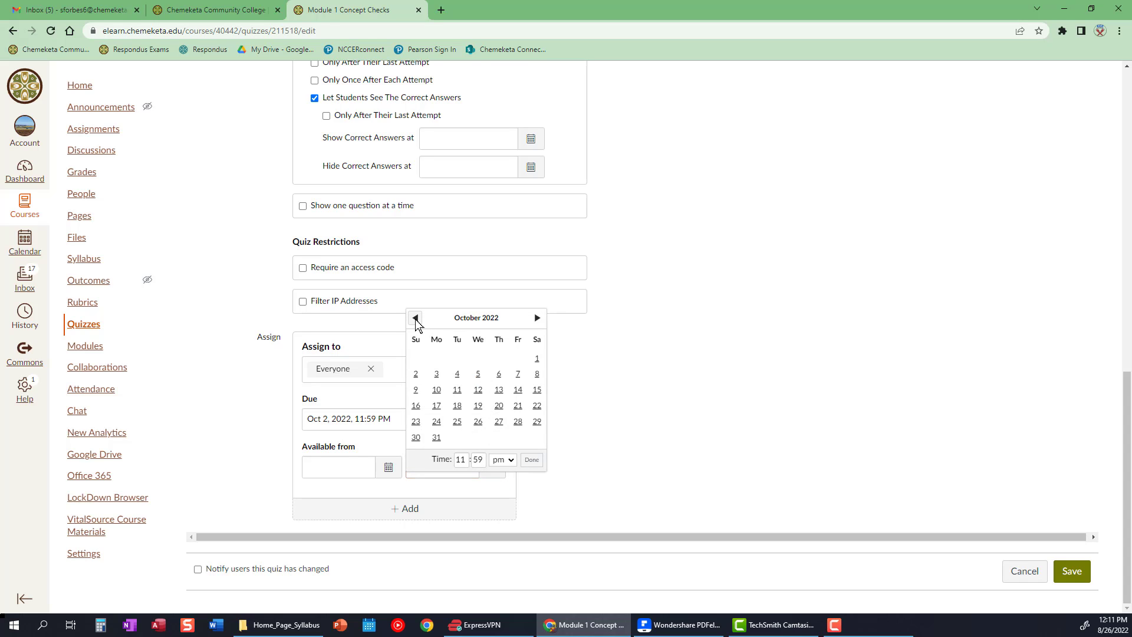
left_click(415, 319)
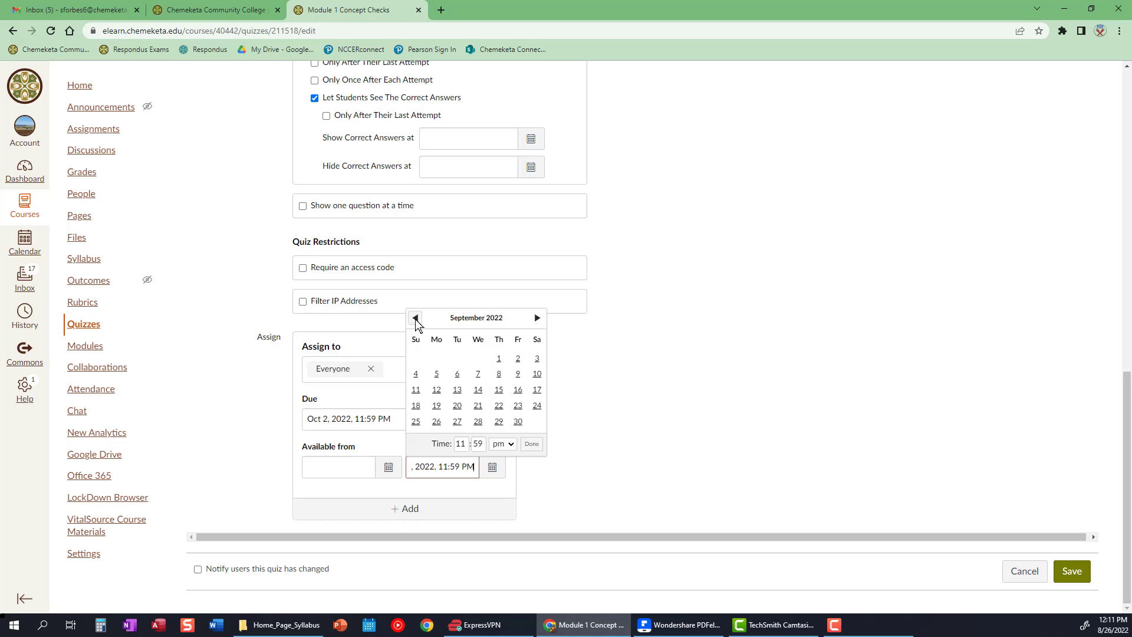
left_click(536, 318)
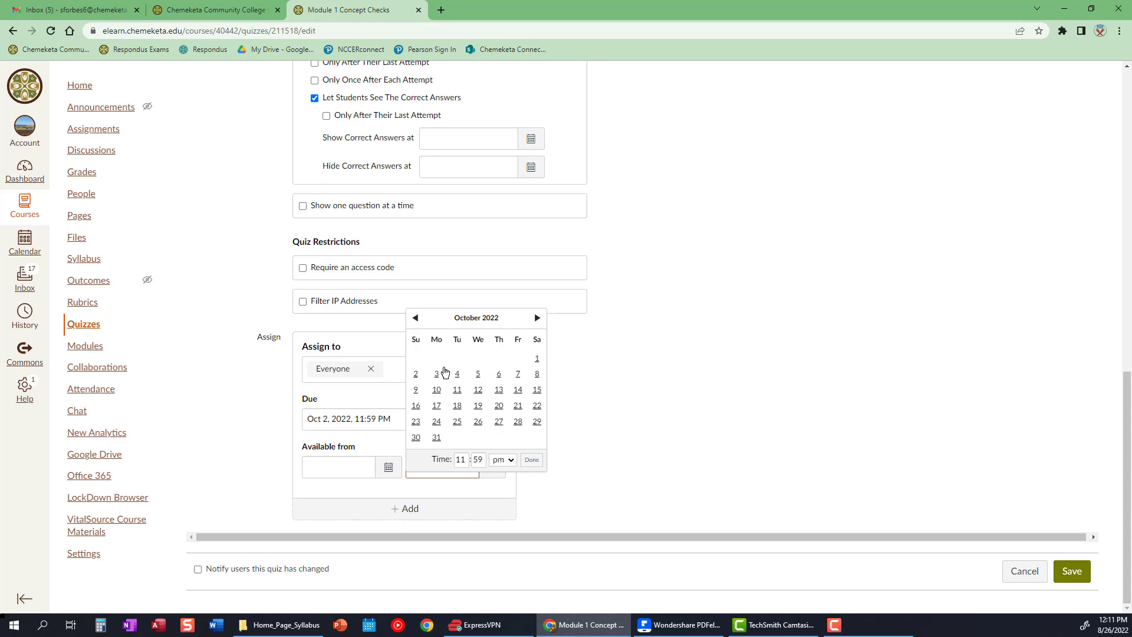
left_click(415, 389)
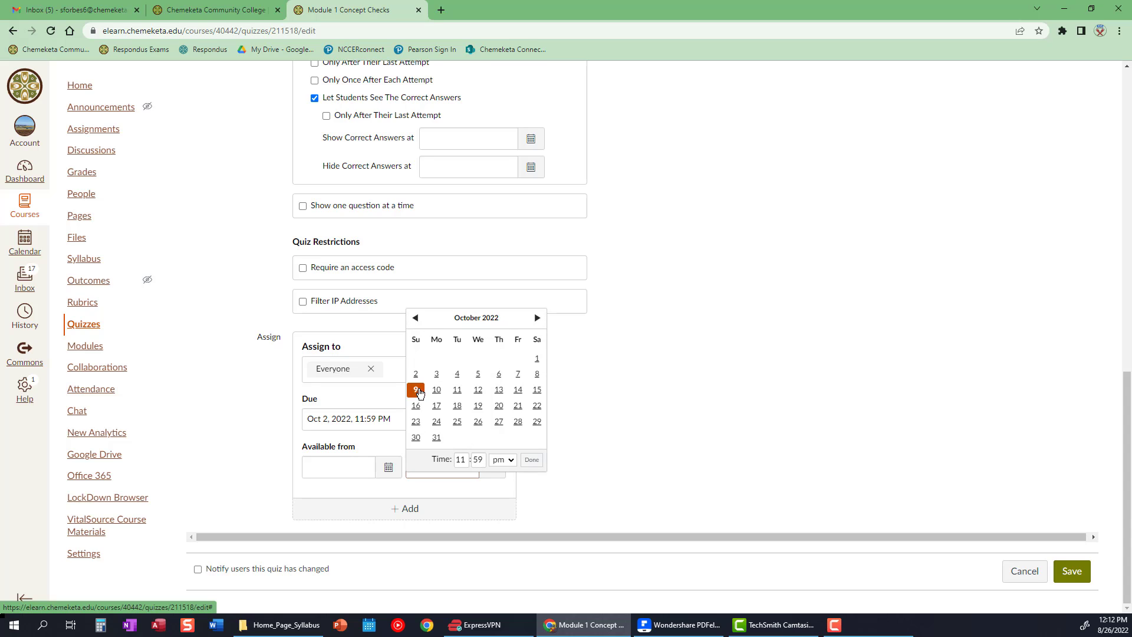
left_click(531, 459)
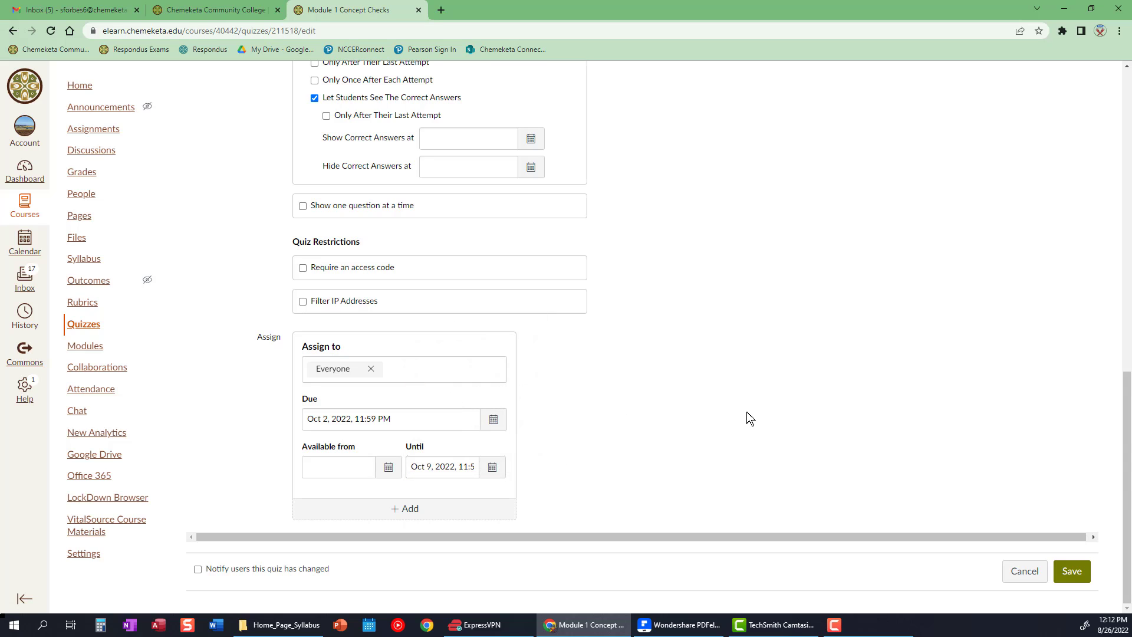
left_click(1072, 571)
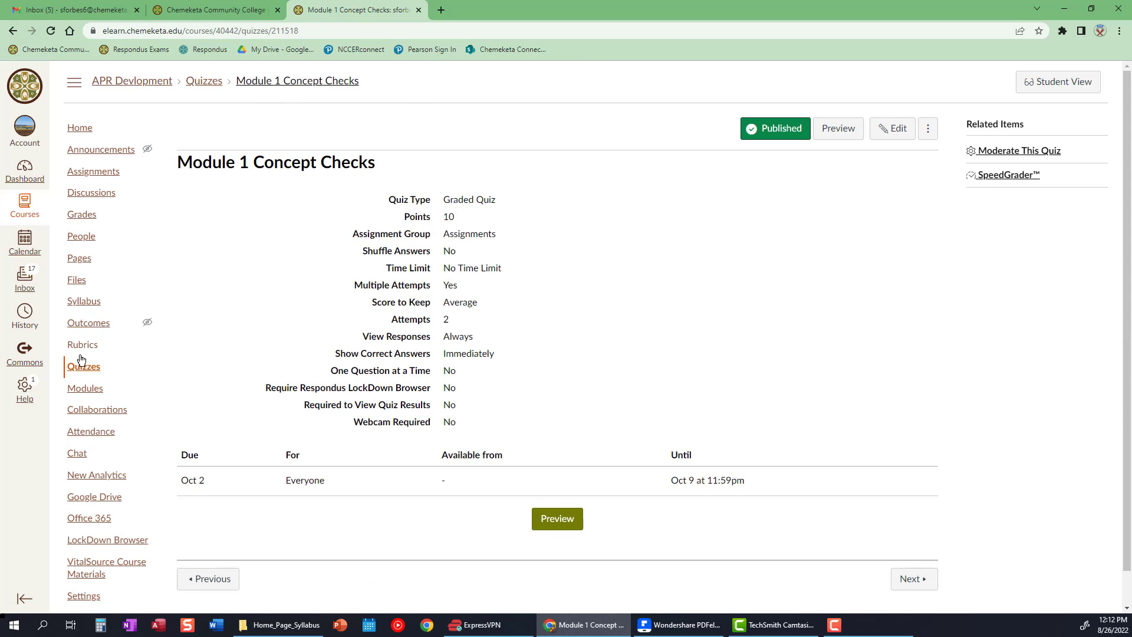
Step: Return to the course modules, check the Week 1 items, and collapse the Week 1 - NCCER Module 1 - Plumbing Math module
left_click(89, 389)
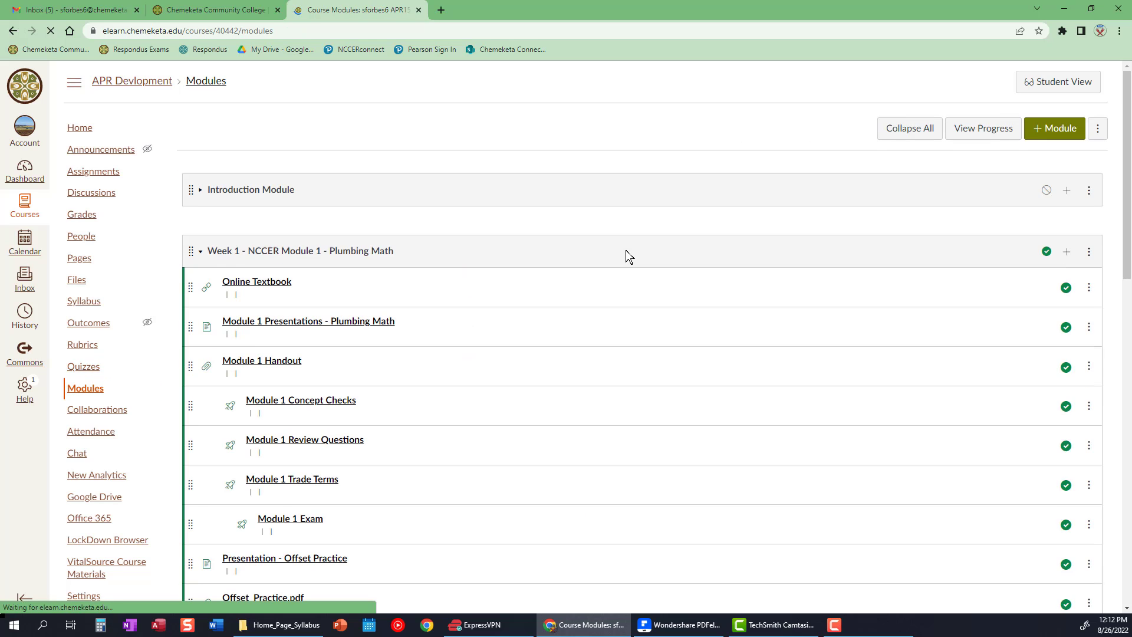
scroll(652, 225, "down", 3)
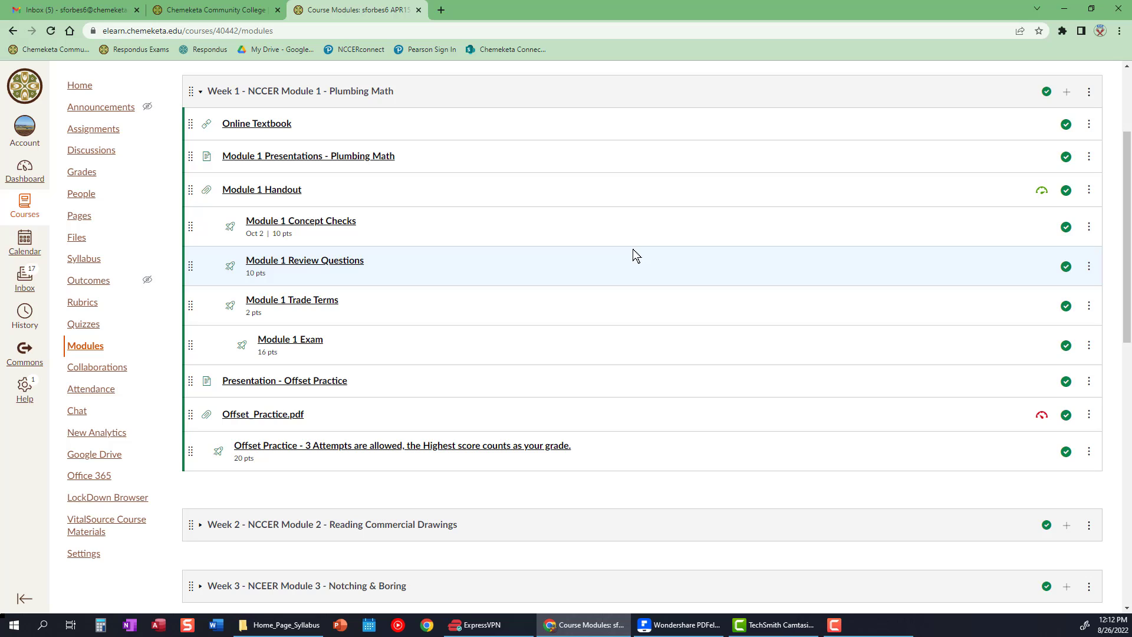
scroll(633, 249, "up", 1)
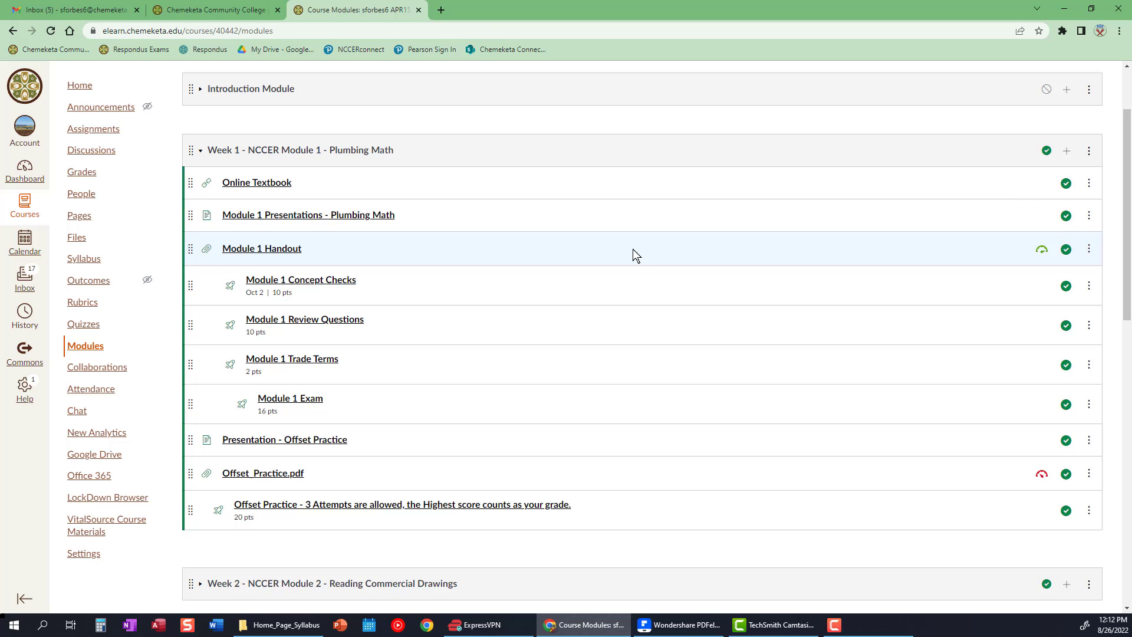
left_click(201, 151)
left_click(202, 153)
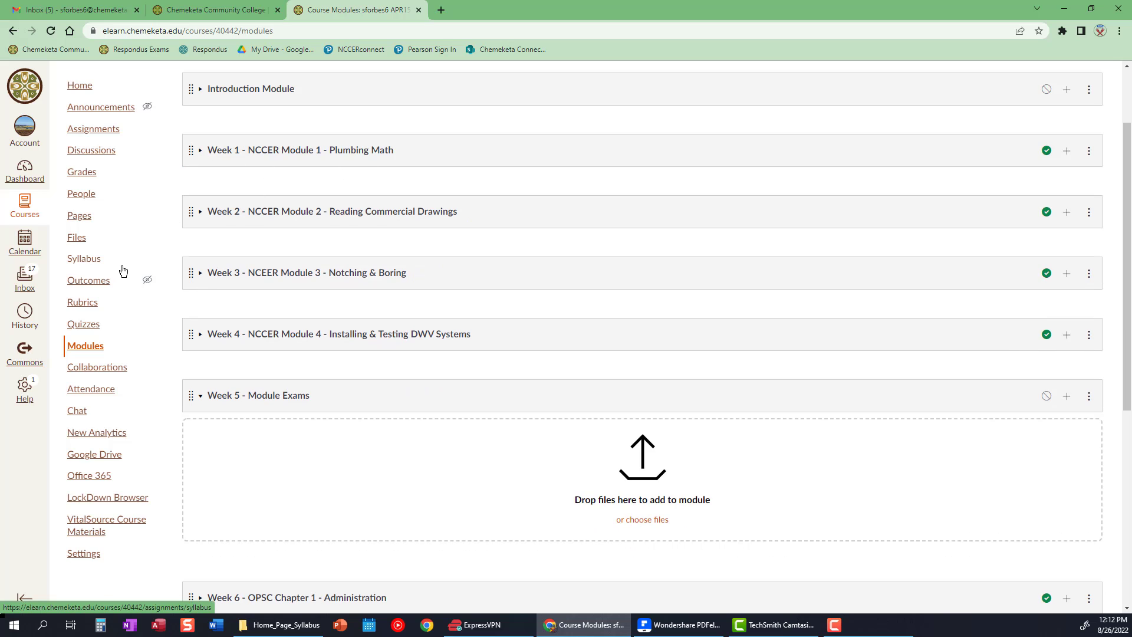
Step: Open the course's assignments list and look through the Imported Assignments group, then collapse it again
left_click(99, 133)
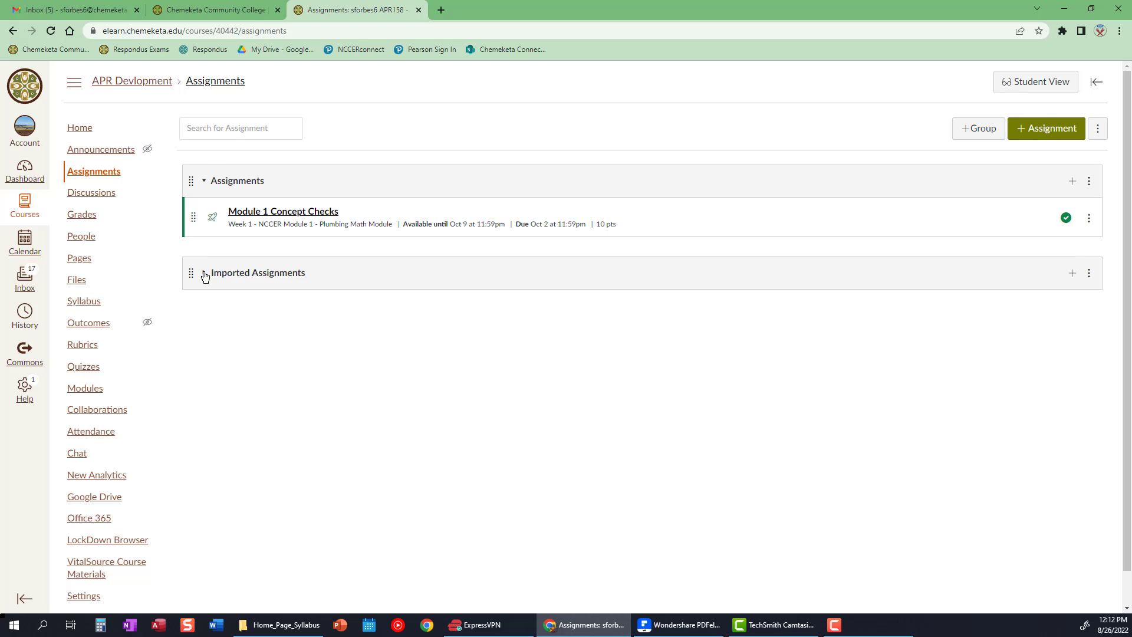
left_click(203, 272)
scroll(566, 394, "down", 2)
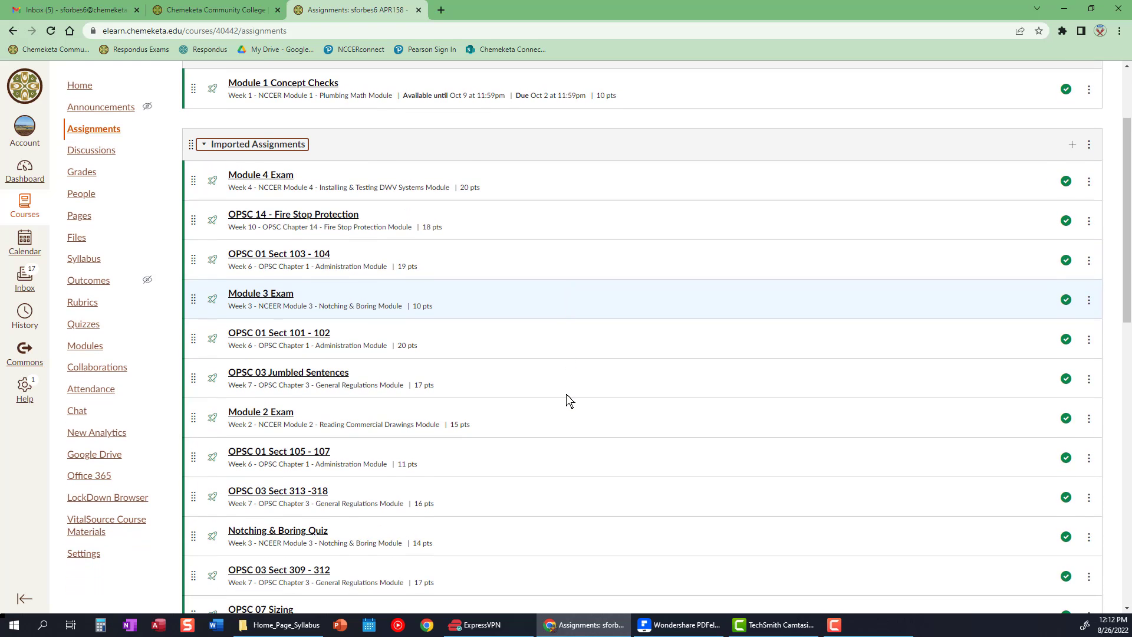
scroll(568, 396, "up", 2)
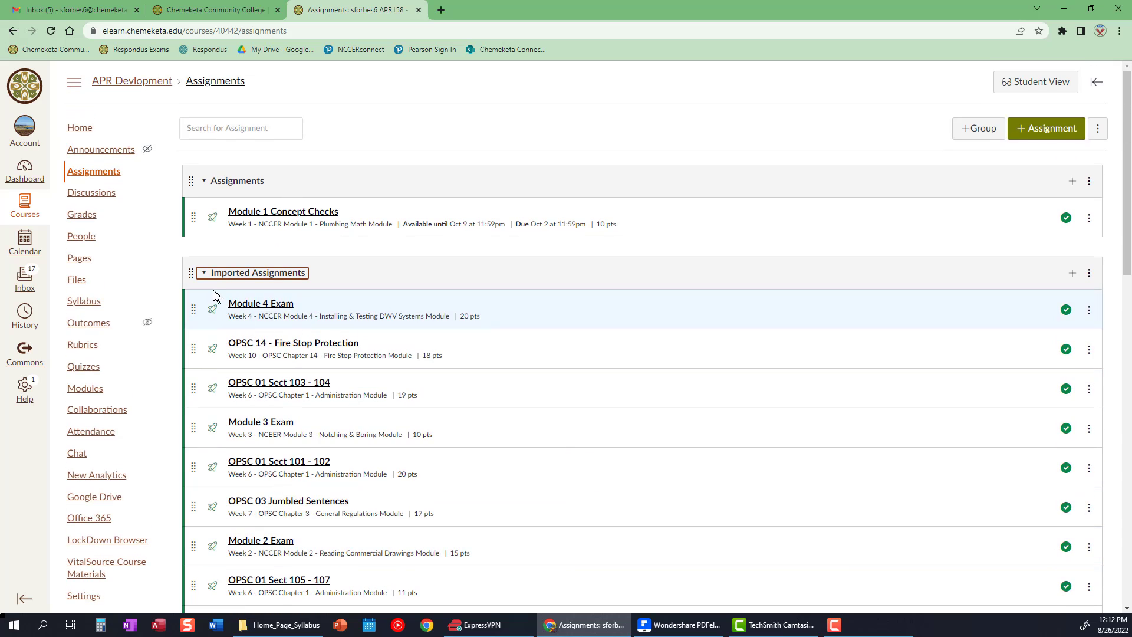
left_click(204, 273)
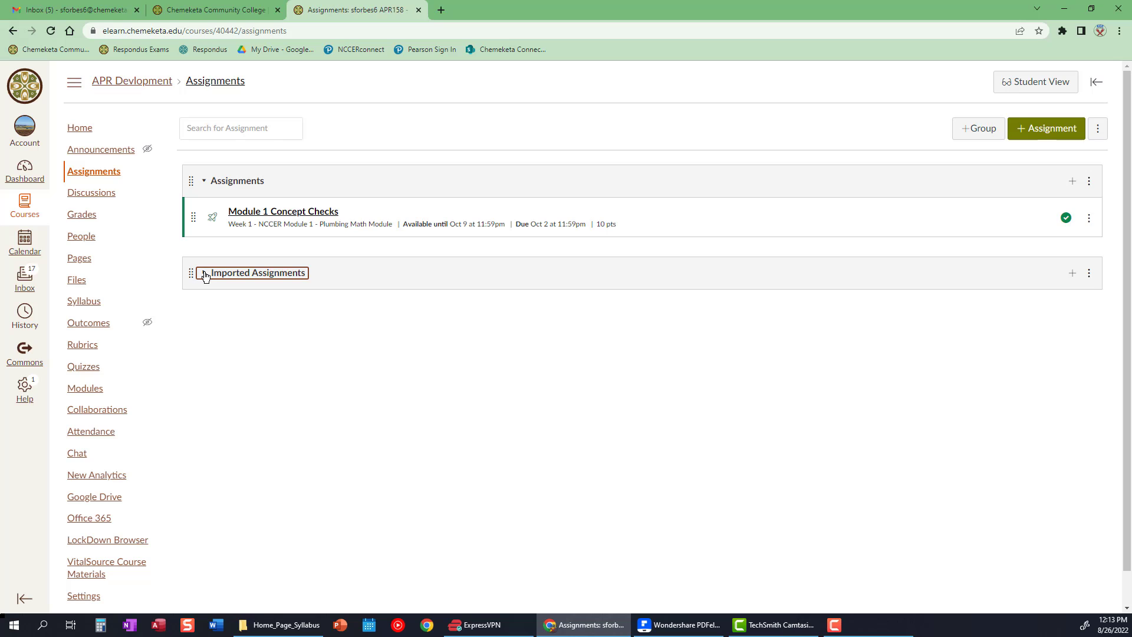
Step: Open Edit Assignment Dates for the whole course and review the due and availability dates of the listed assignments
left_click(1098, 129)
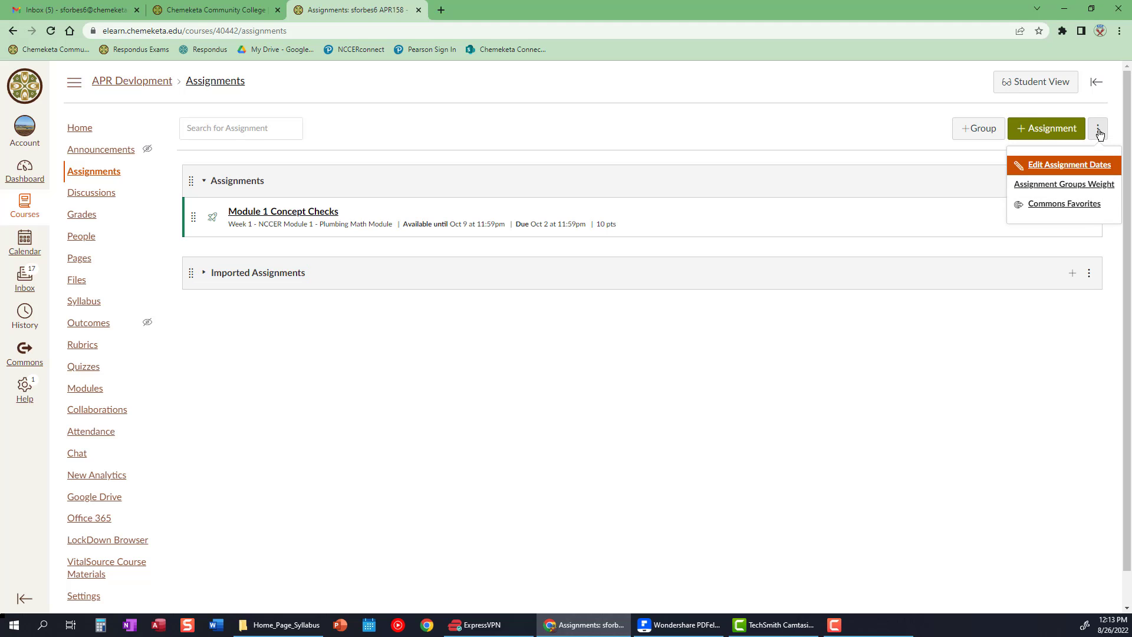
left_click(1073, 169)
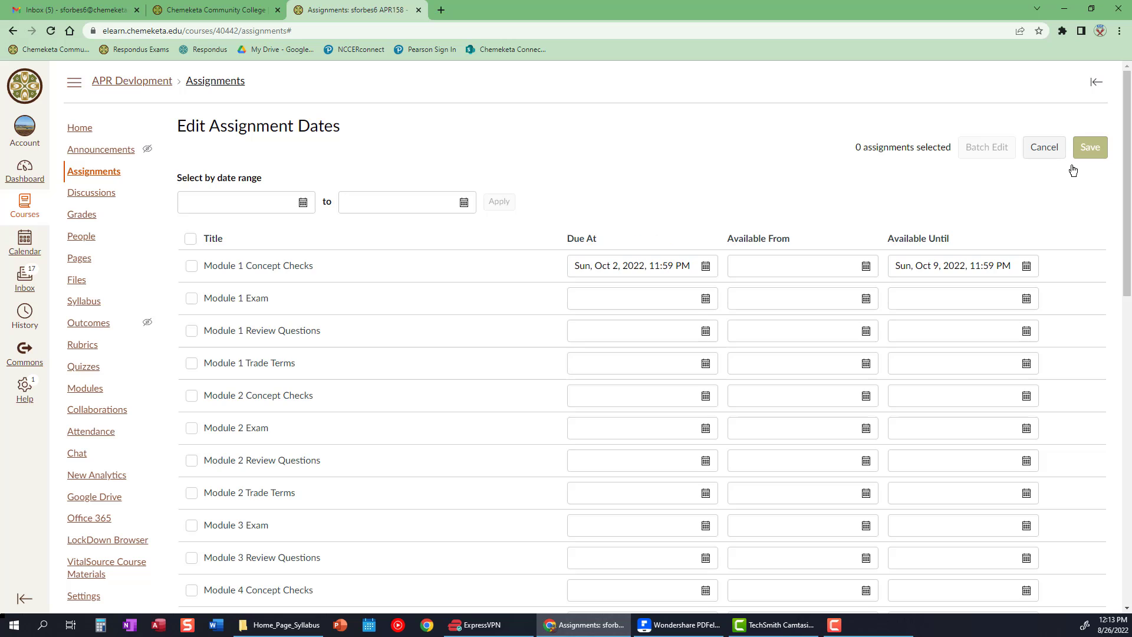
scroll(483, 183, "down", 3)
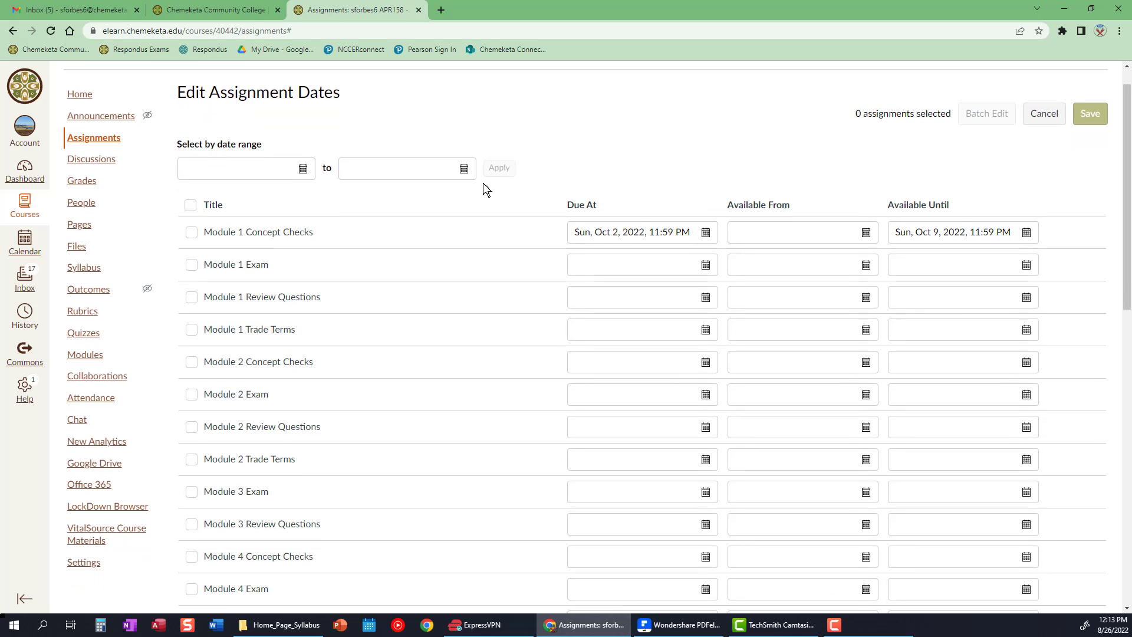
scroll(487, 181, "down", 2)
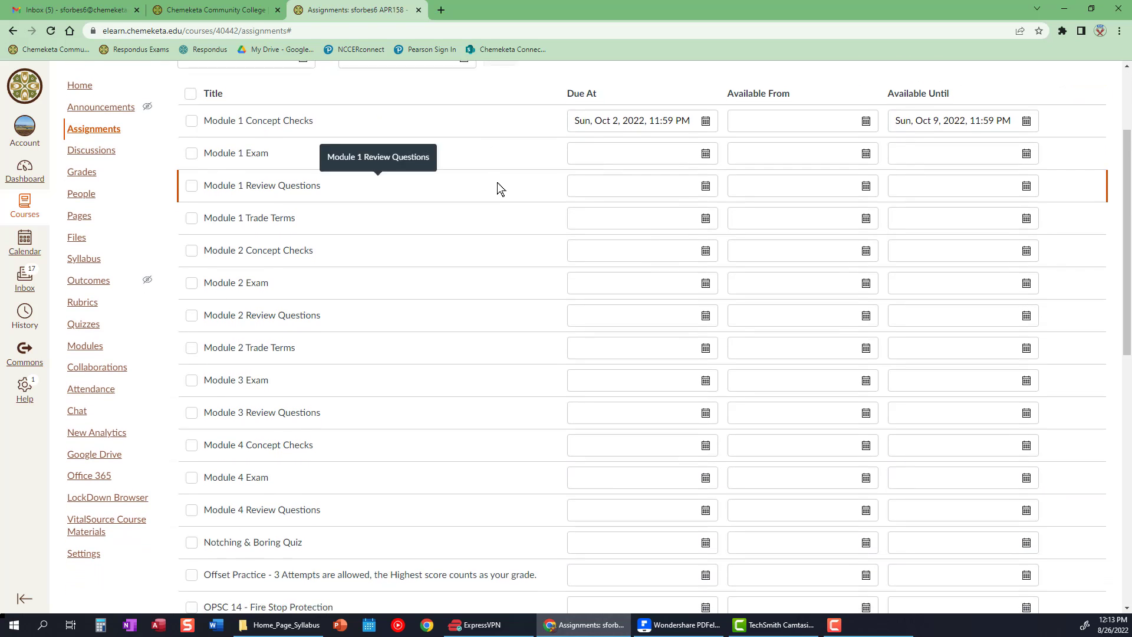
scroll(497, 187, "up", 3)
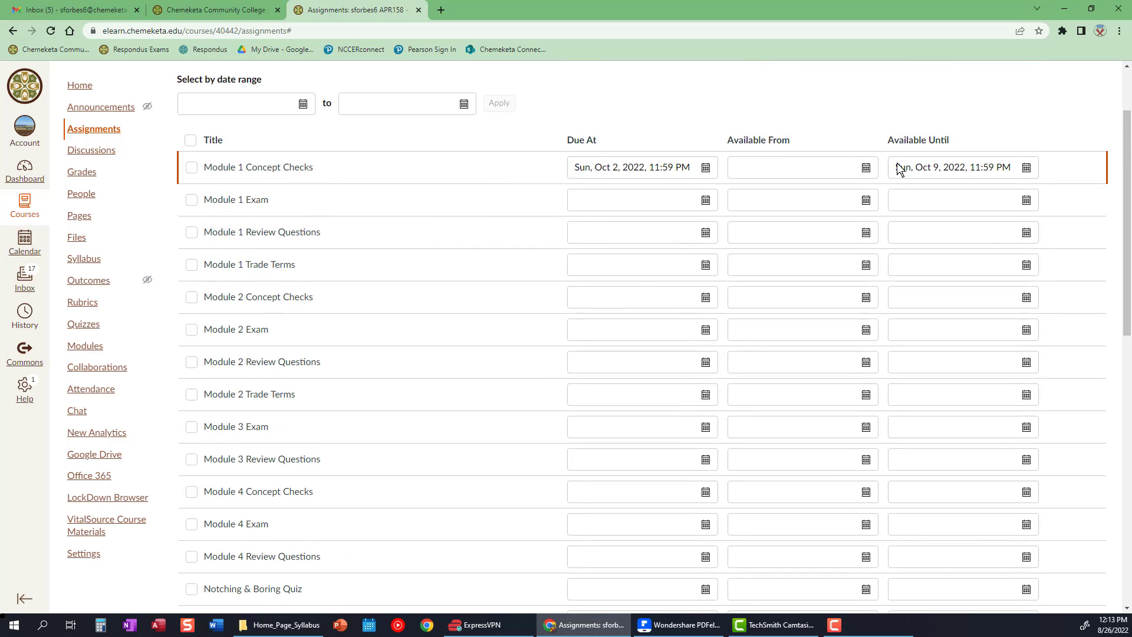
left_click_drag(1124, 145, 1113, 33)
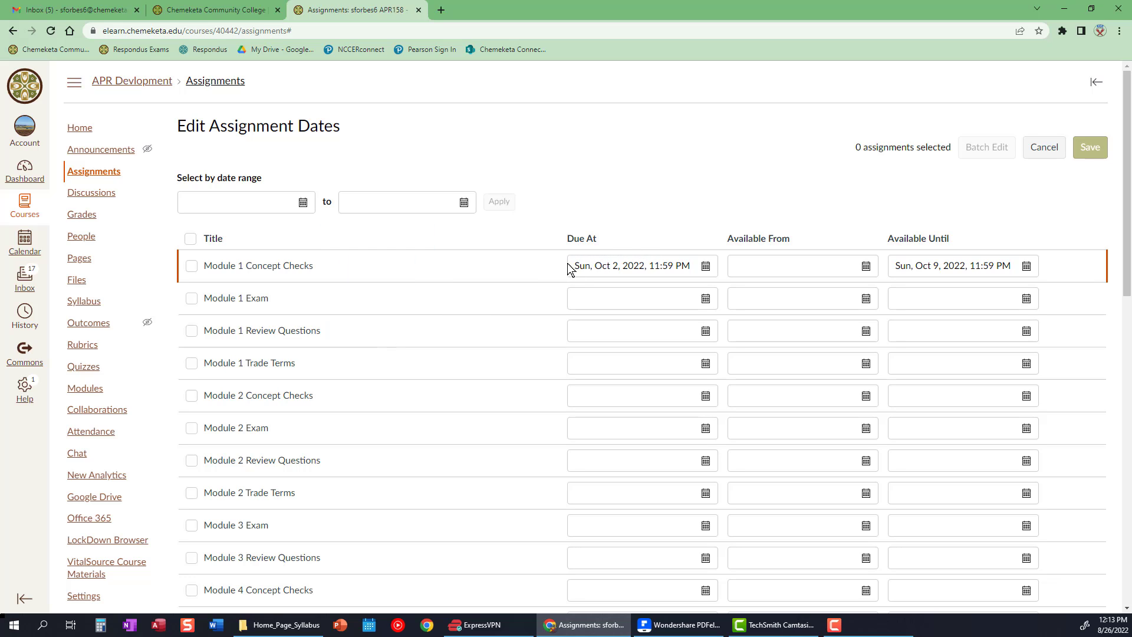
Step: Set the due date of Module 1 Review Questions to Sunday, October 2, 2022 at 11:59 PM
left_click(706, 329)
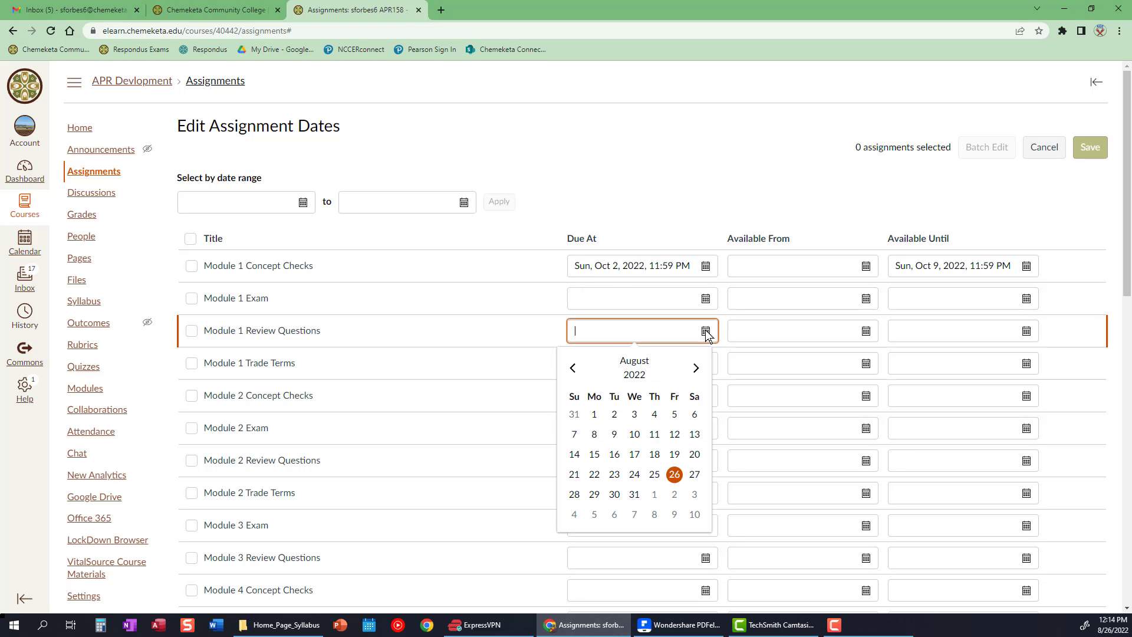
left_click(696, 368)
left_click(696, 368)
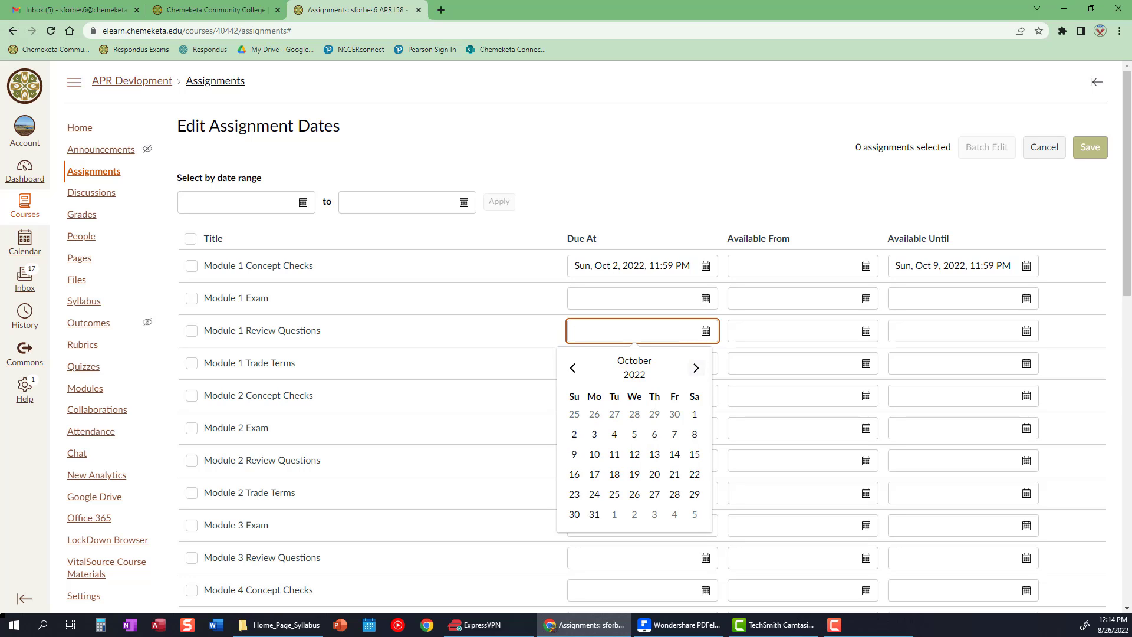
left_click(573, 435)
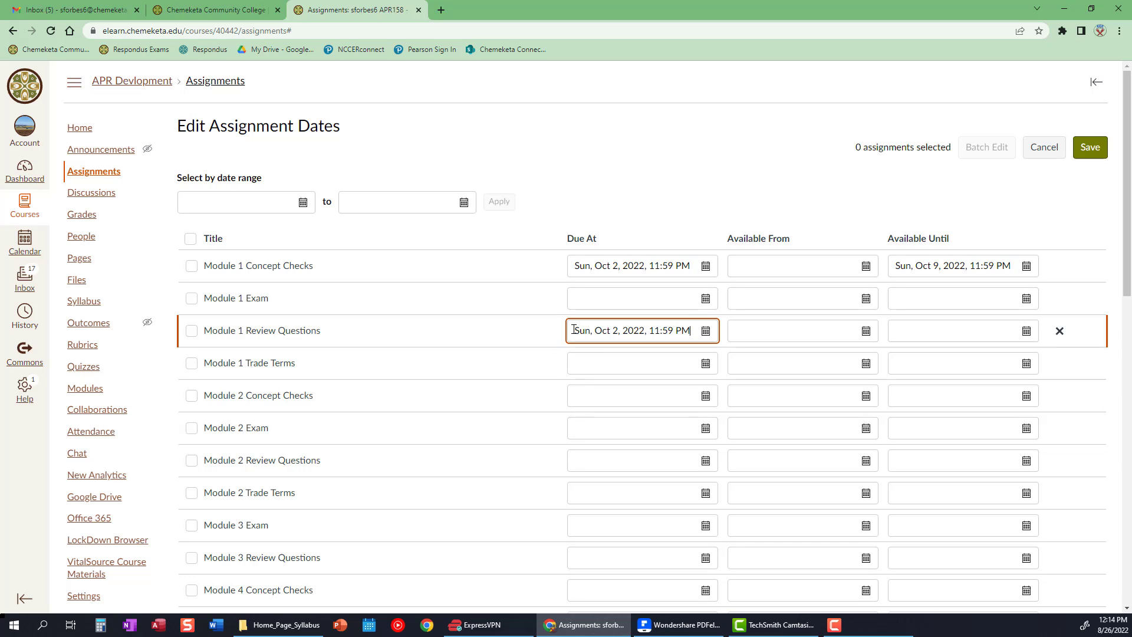
Step: Copy the due date of Module 1 Review Questions to Module 1 Trade Terms
left_click_drag(574, 330, 706, 331)
left_click(706, 330)
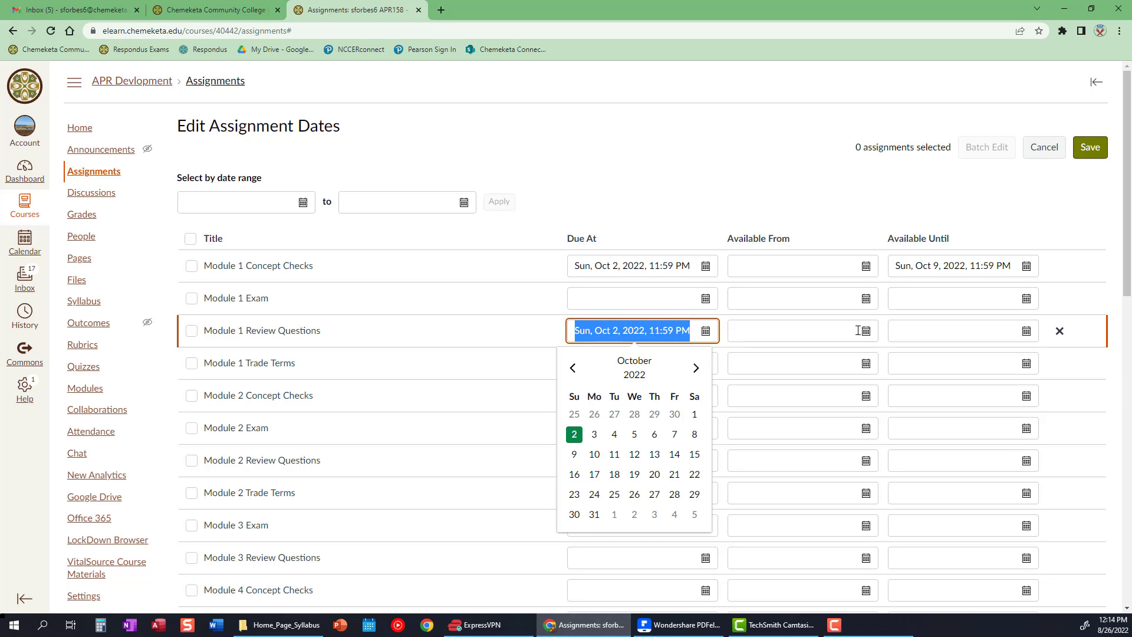
key("ctrl+c")
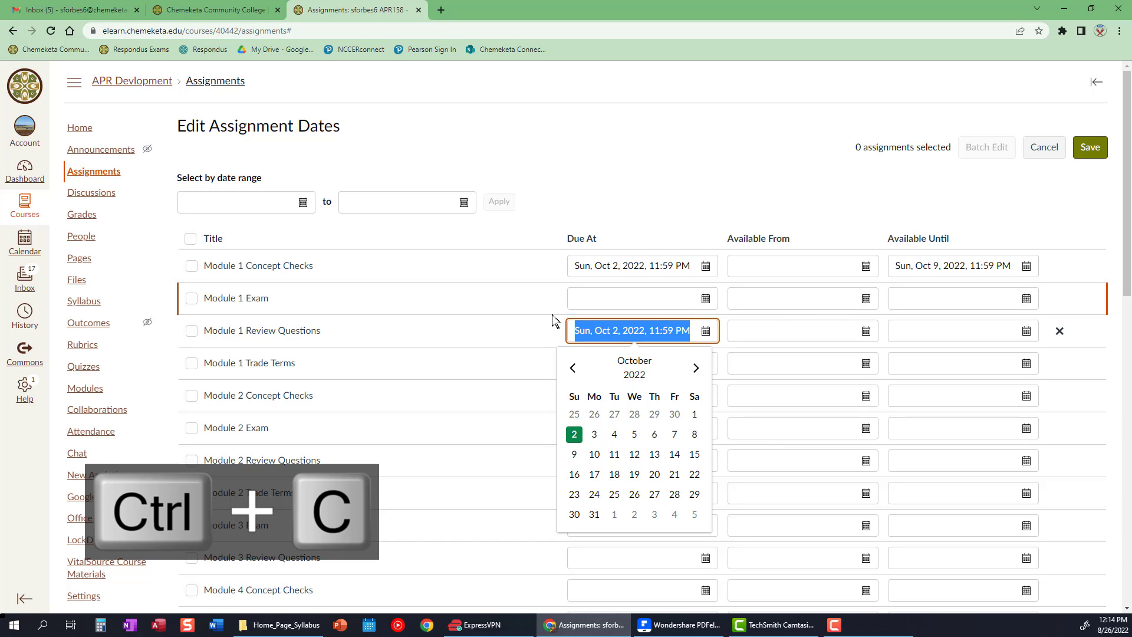
left_click(498, 330)
left_click(588, 362)
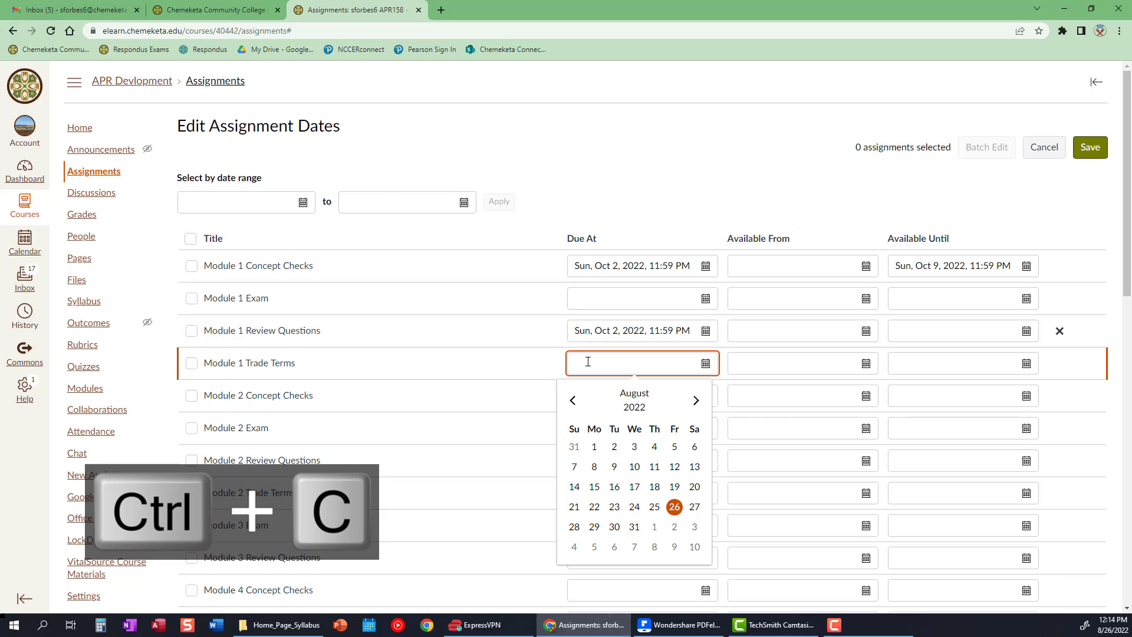
key("ctrl+v")
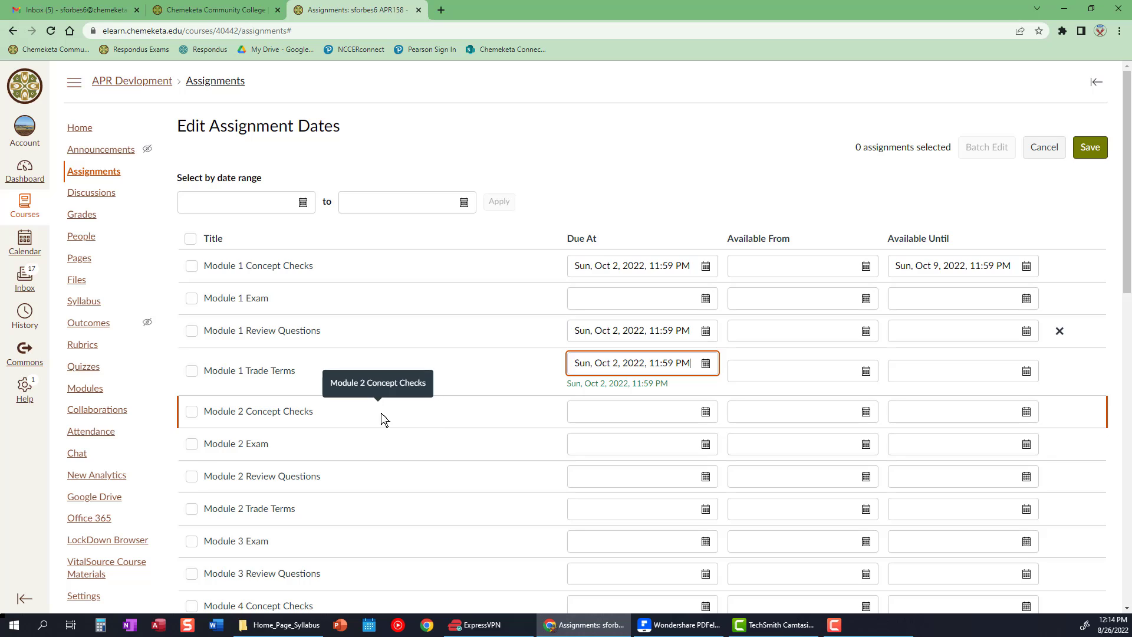
Step: Set the due date of Module 2 Concept Checks to Sunday, October 9, 2022 at 11:59 PM
left_click(706, 412)
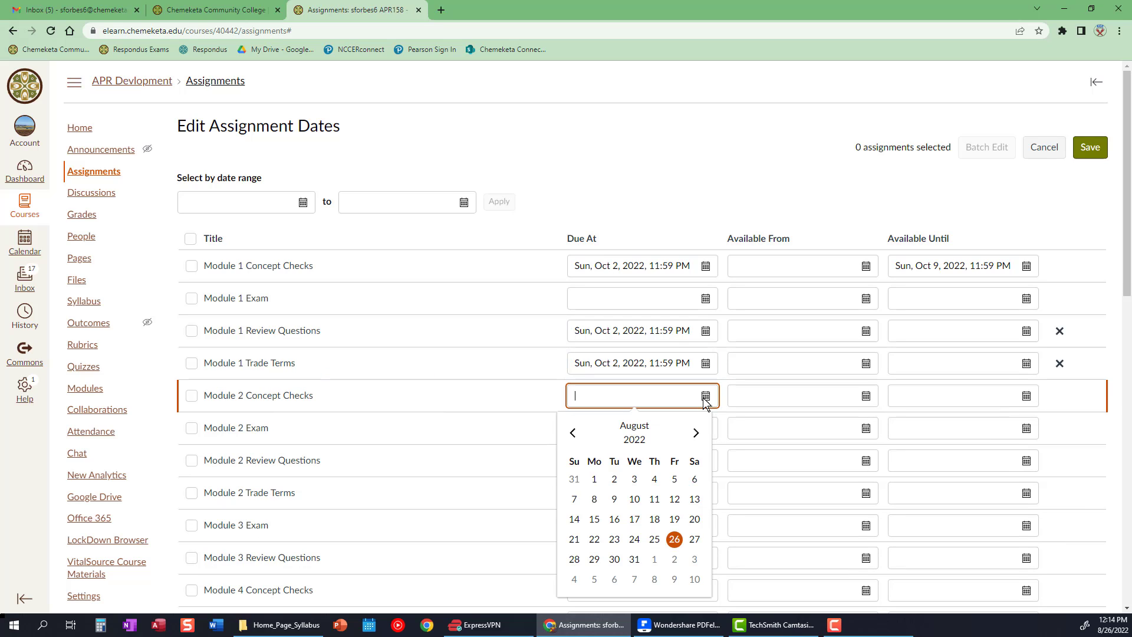
left_click(696, 435)
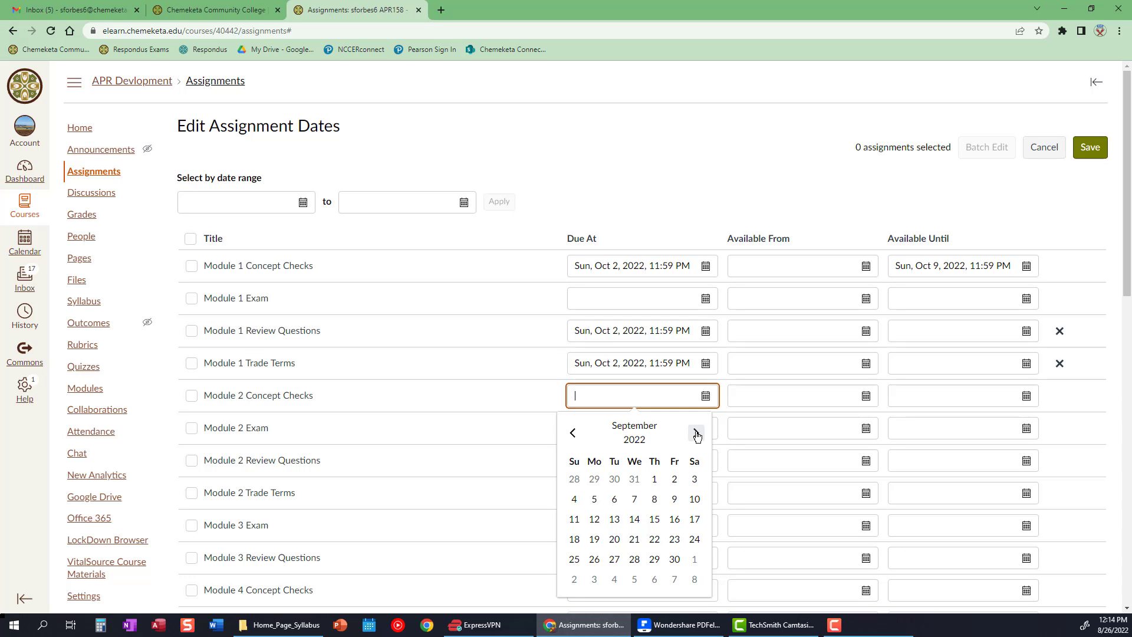
left_click(696, 434)
left_click(573, 519)
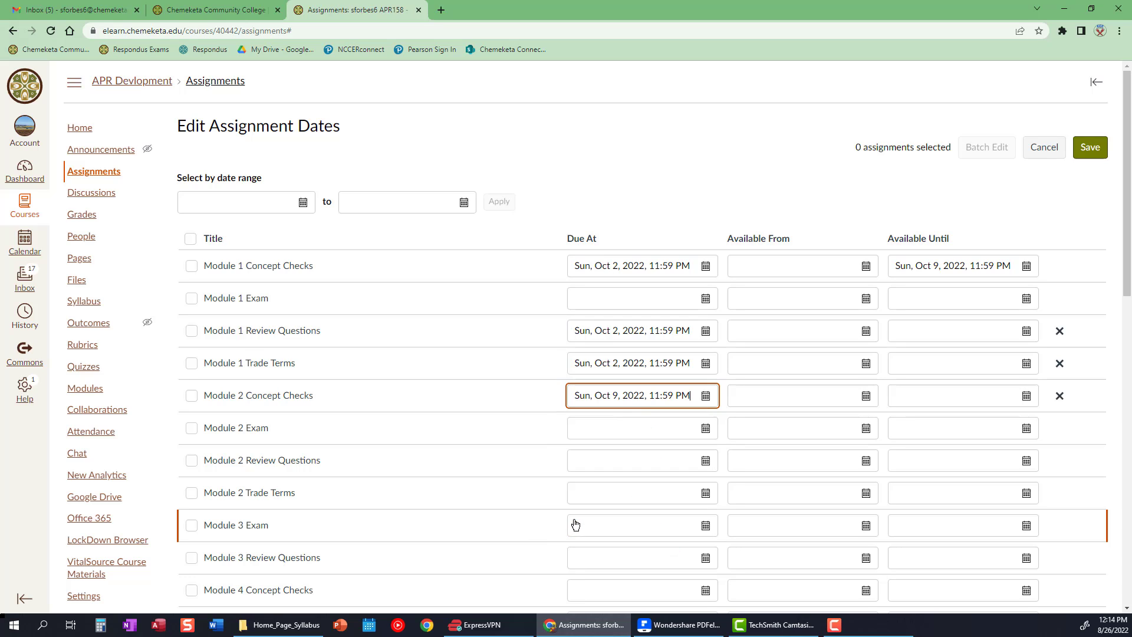
Step: Copy the Module 2 Concept Checks due date to Module 2 Review Questions, Module 2 Trade Terms and Module 3 Review Questions
left_click_drag(573, 397, 757, 384)
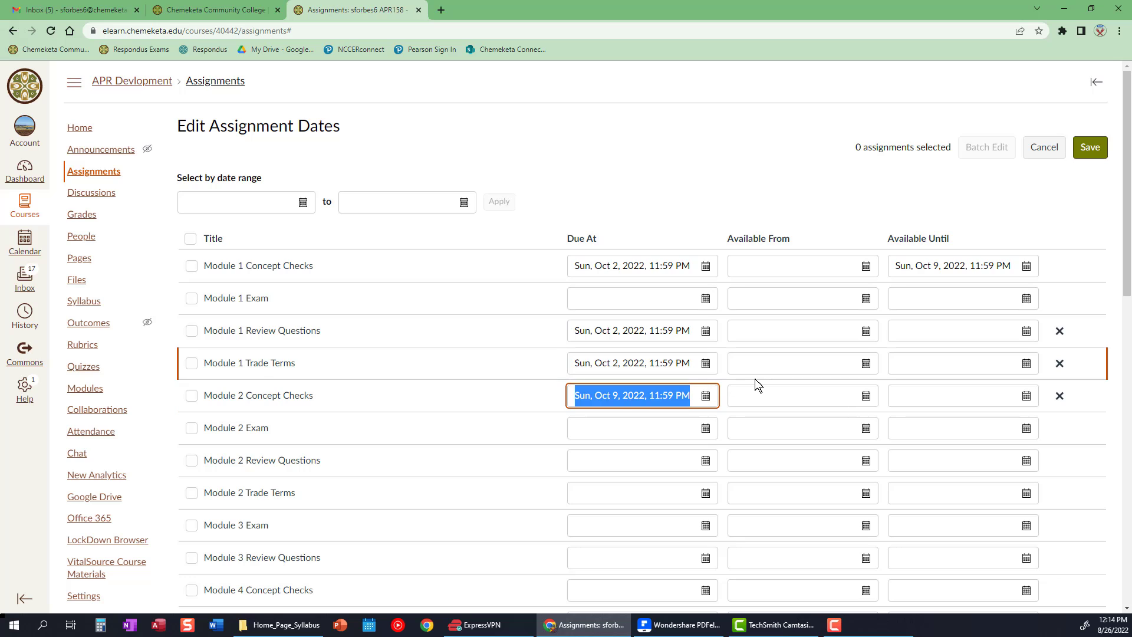
key("ctrl+c")
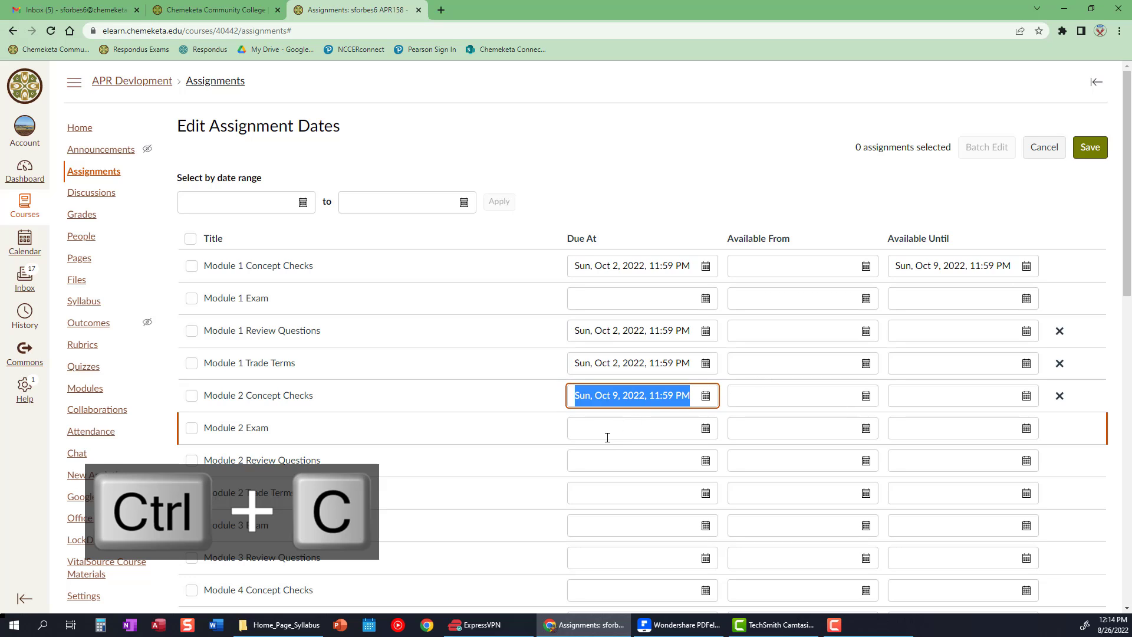
left_click(600, 459)
key("ctrl+v")
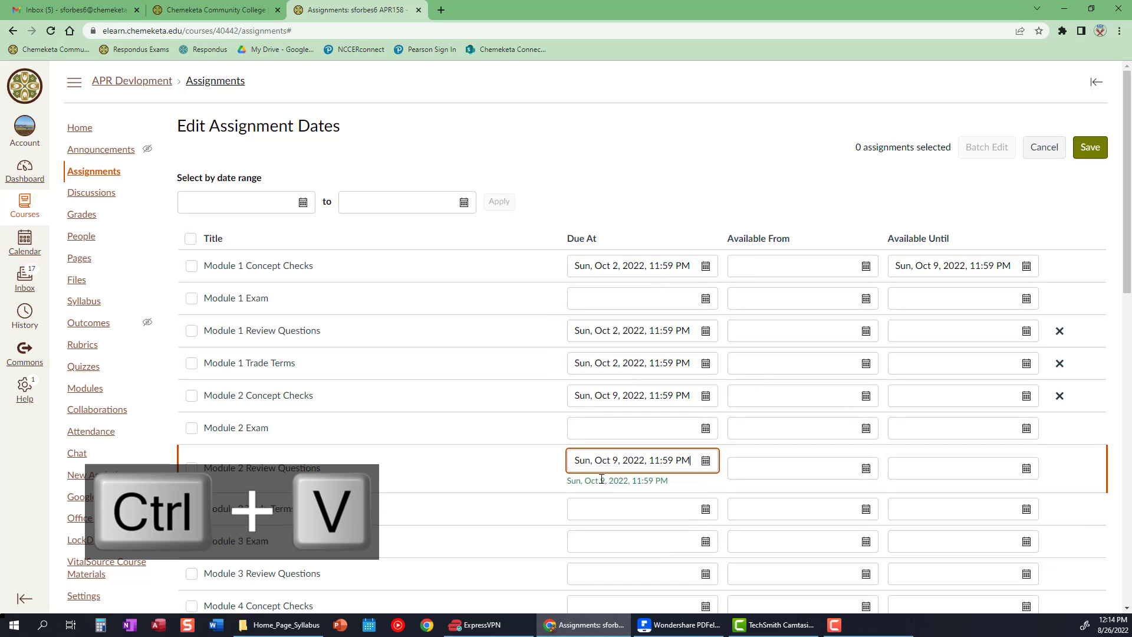
left_click(591, 501)
key("ctrl+v")
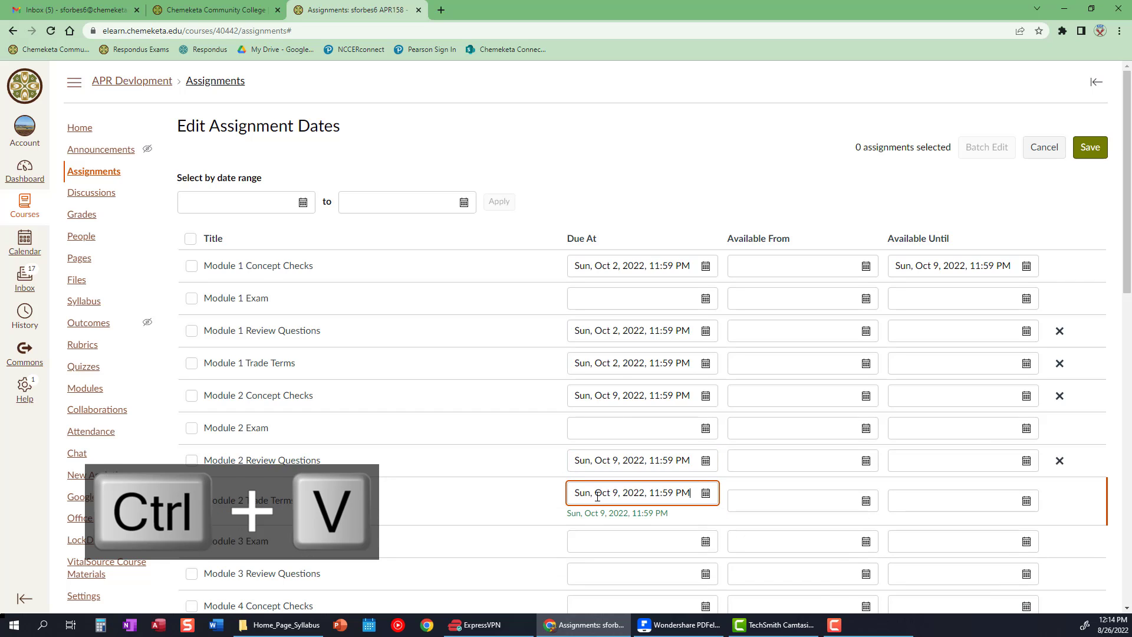
scroll(636, 419, "down", 3)
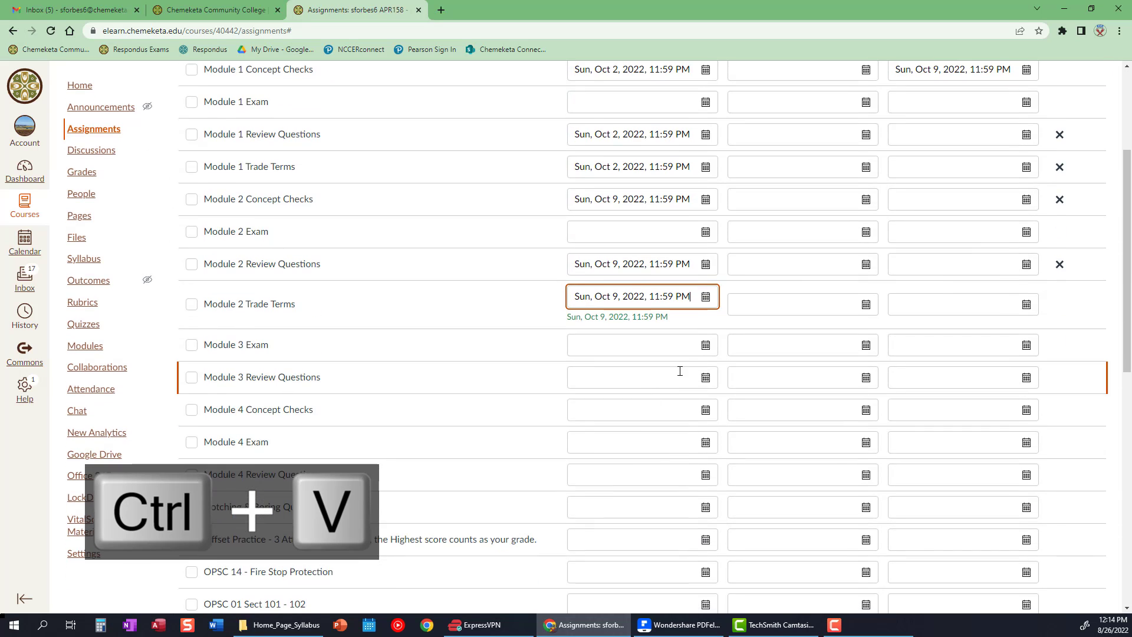
left_click(678, 375)
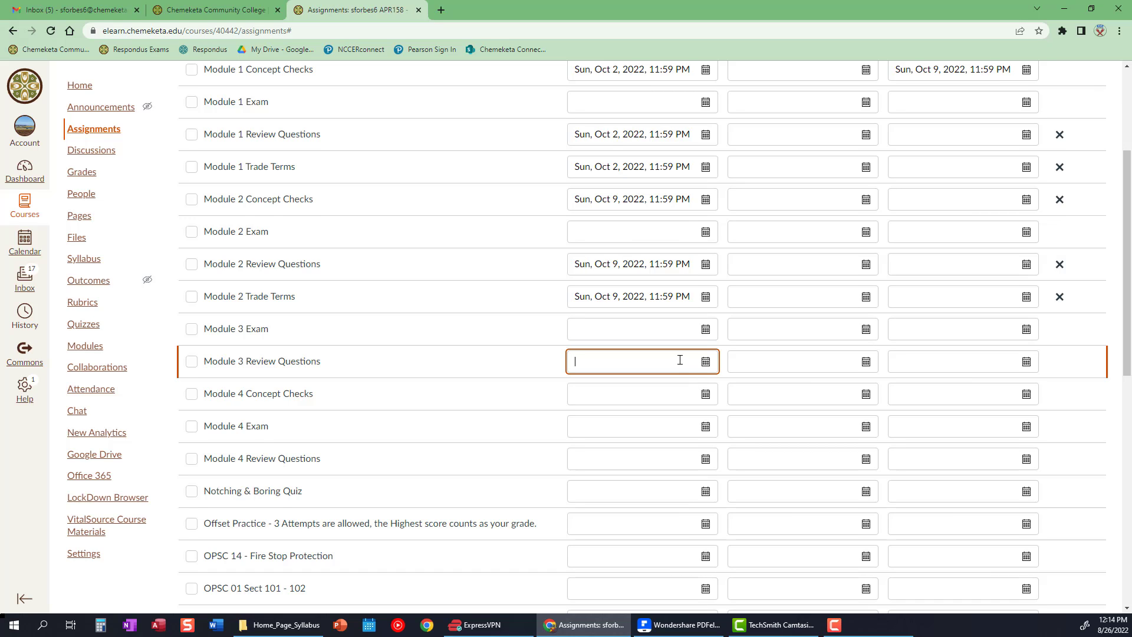
key("ctrl+v")
Step: Set the due date of Module 4 Concept Checks to Sunday, October 16, 2022 at 11:59 PM
scroll(679, 359, "down", 1)
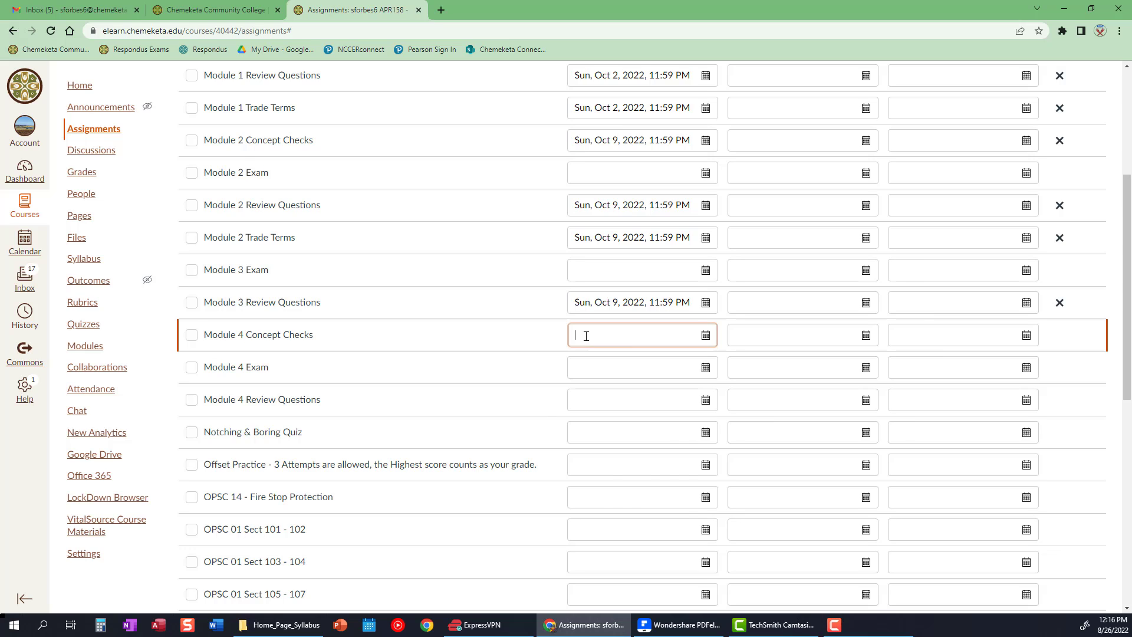
left_click(586, 336)
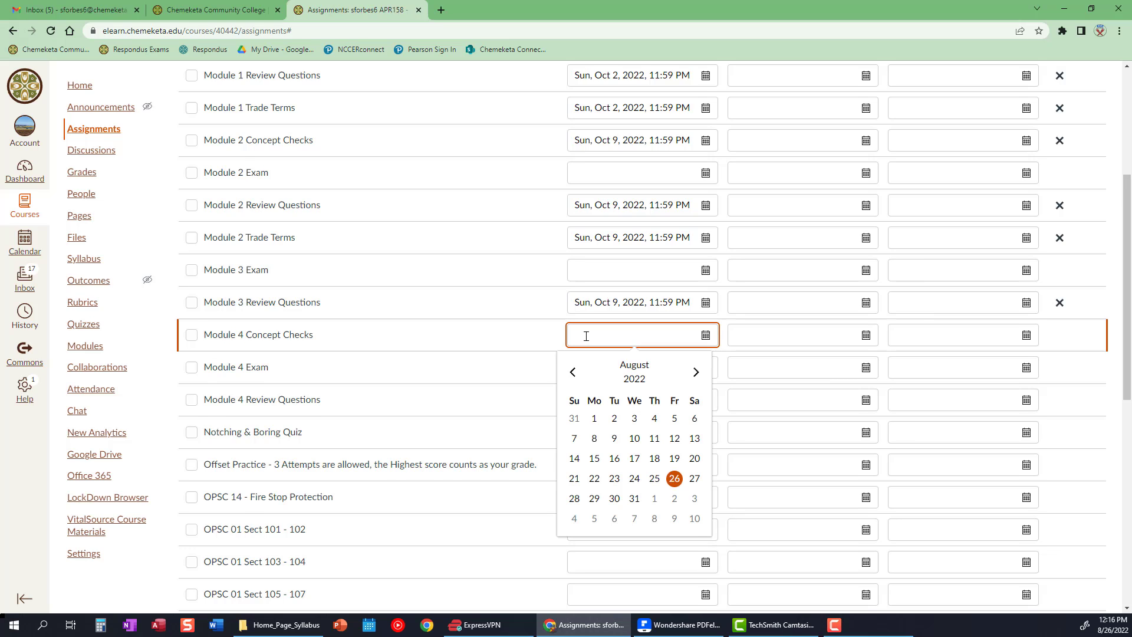
key("ctrl+v")
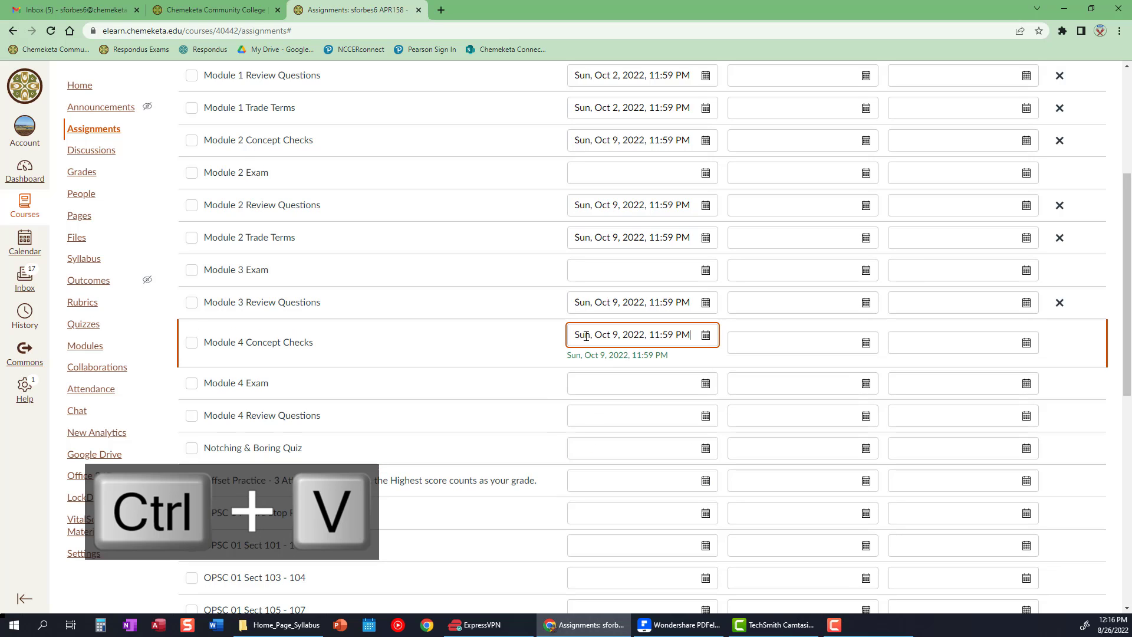
left_click(706, 336)
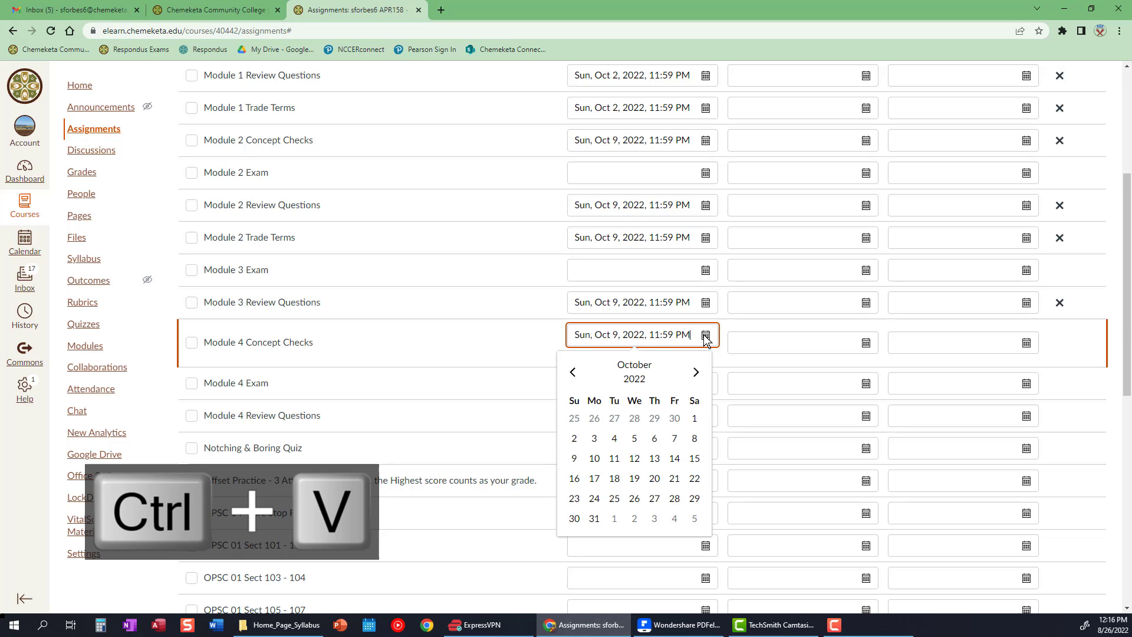
left_click(575, 479)
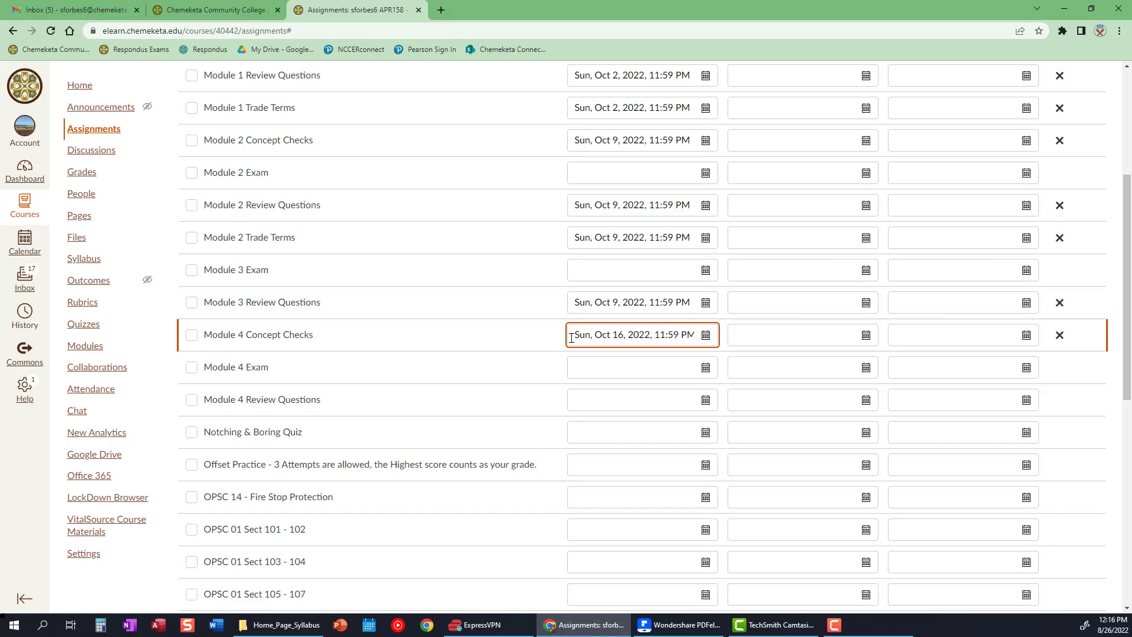
Step: Copy the due date of Module 4 Concept Checks to Module 4 Review Questions
left_click_drag(571, 337, 745, 312)
key("ctrl+c")
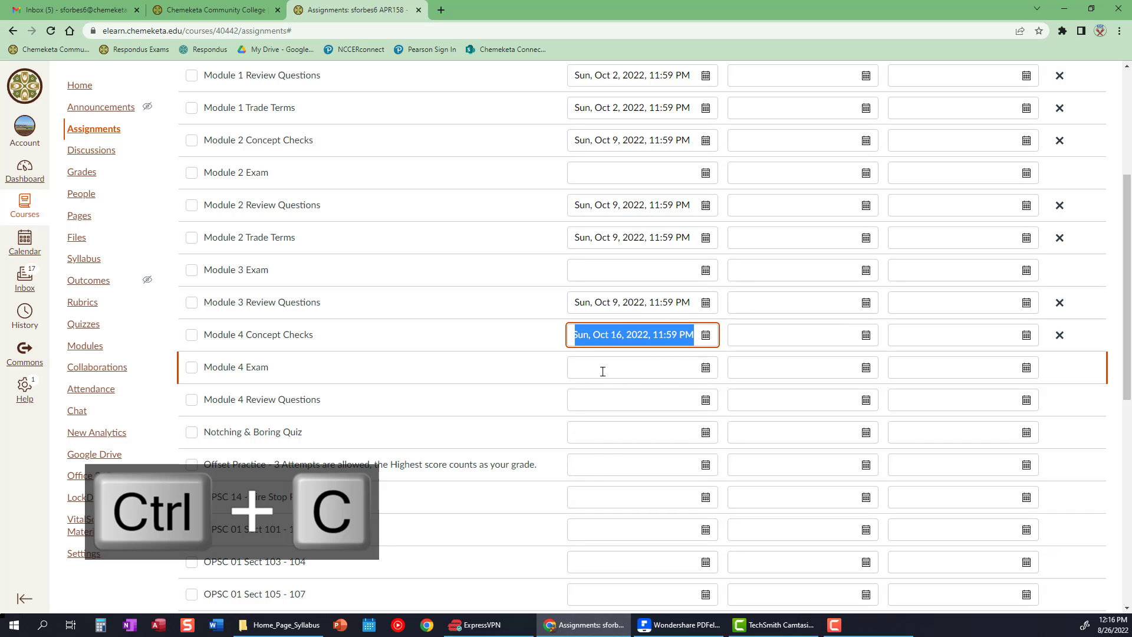
left_click(616, 399)
key("ctrl+v")
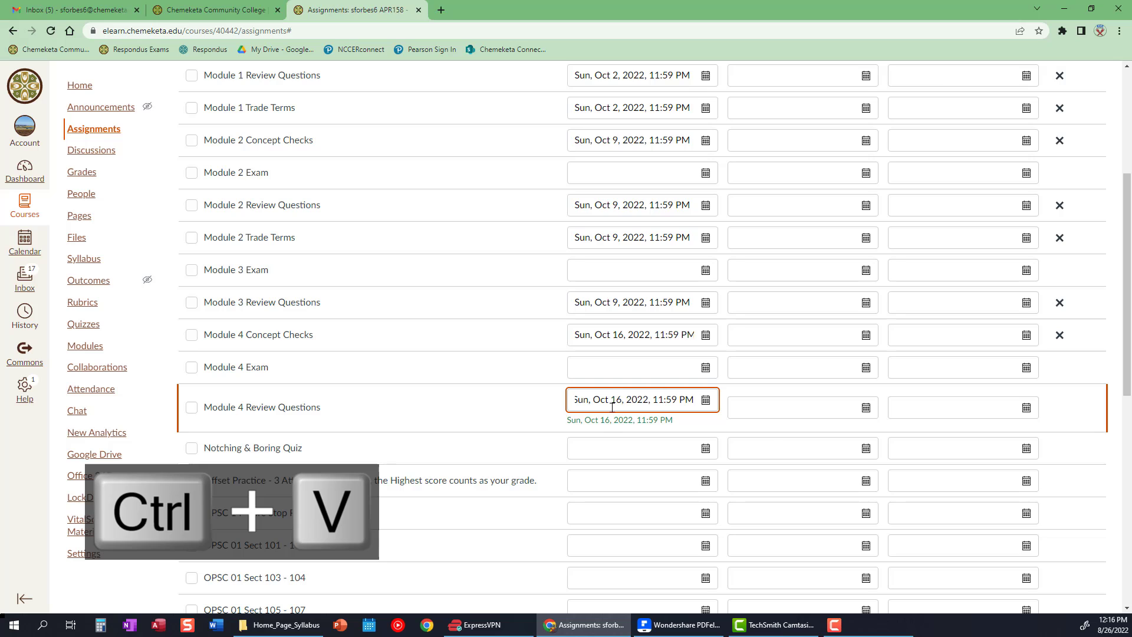
Step: Check the due dates entered throughout the assignment list and save the edited assignment dates
left_click(588, 451)
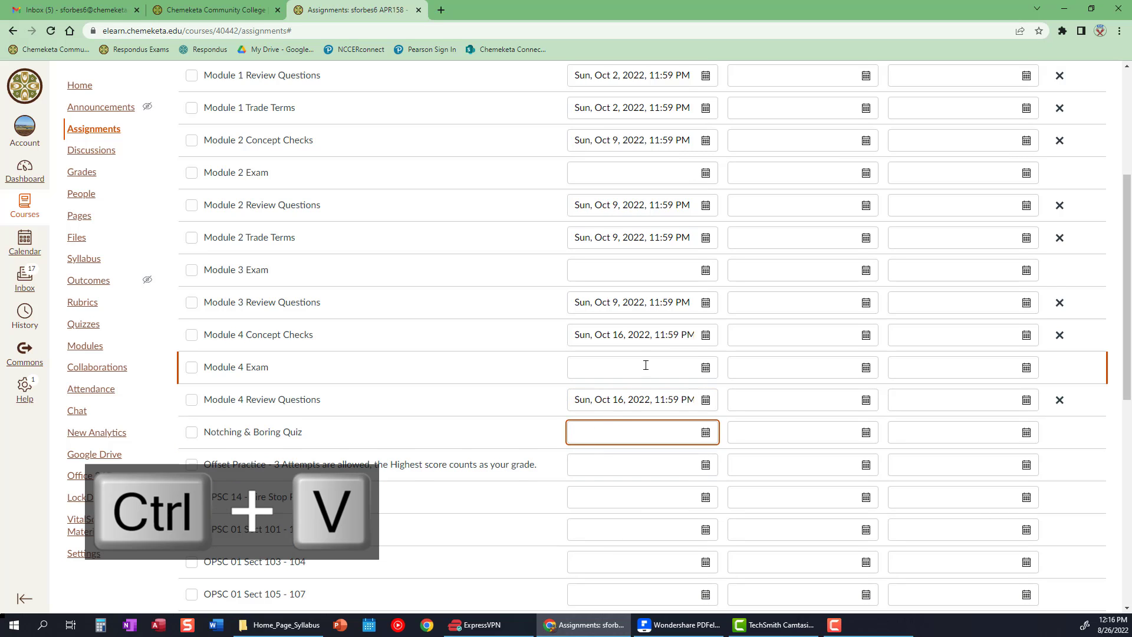
scroll(645, 365, "up", 3)
scroll(652, 301, "down", 2)
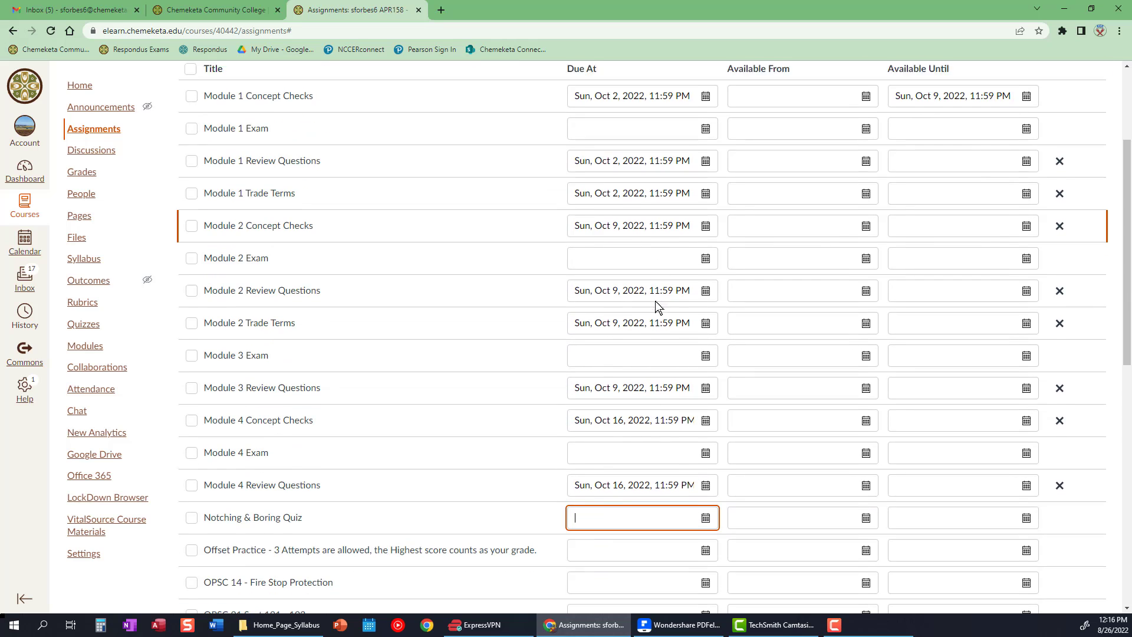
scroll(666, 318, "down", 6)
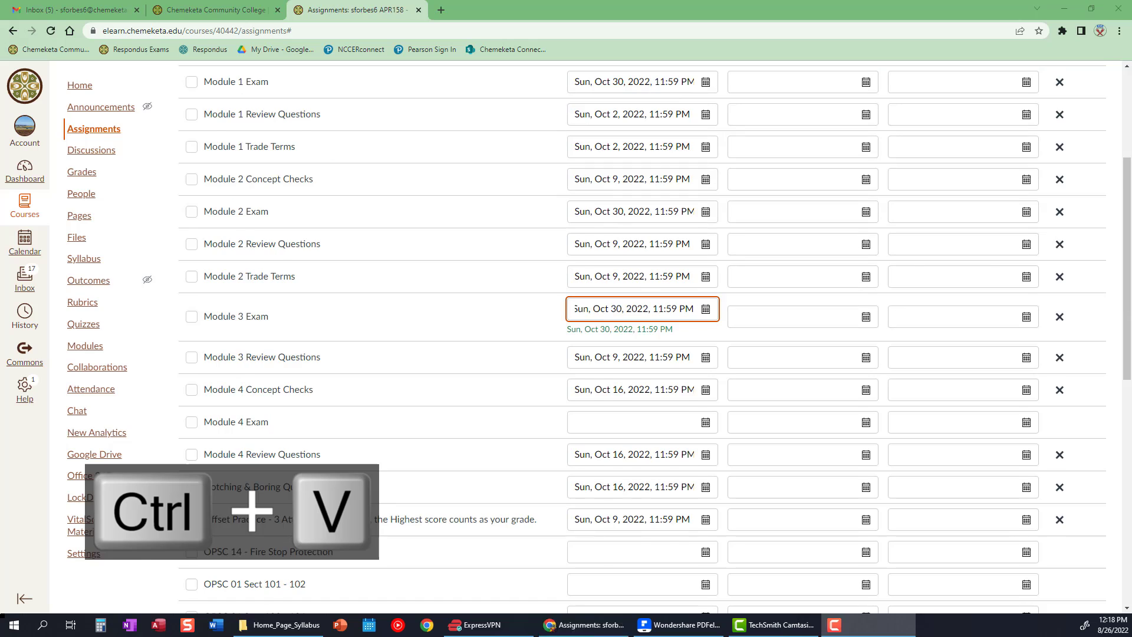
scroll(642, 354, "up", 4)
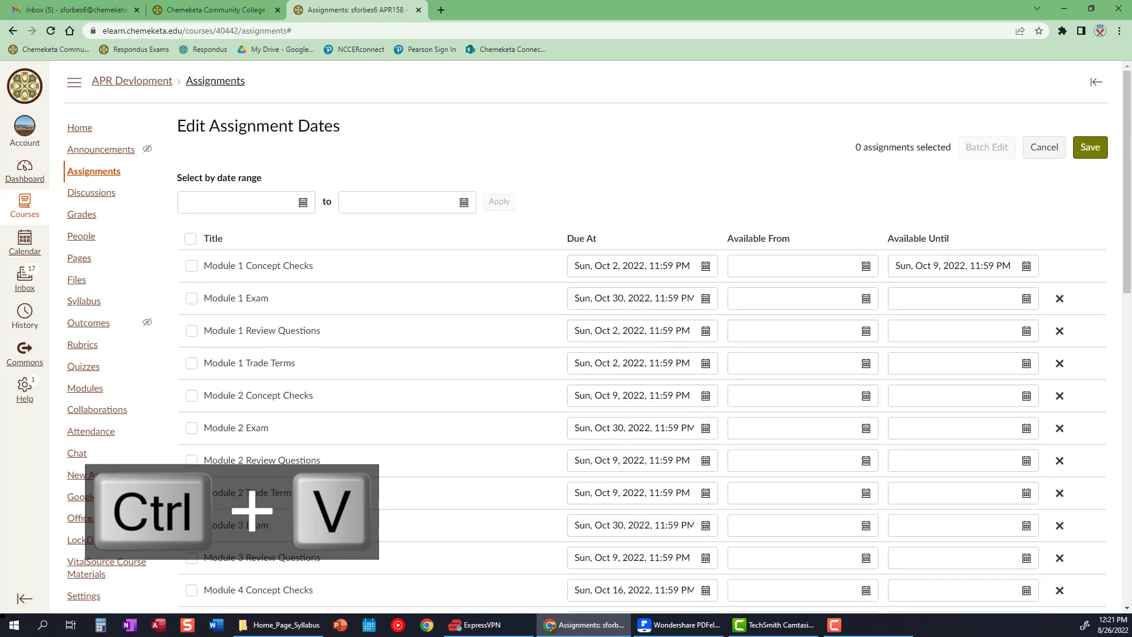
left_click(1095, 155)
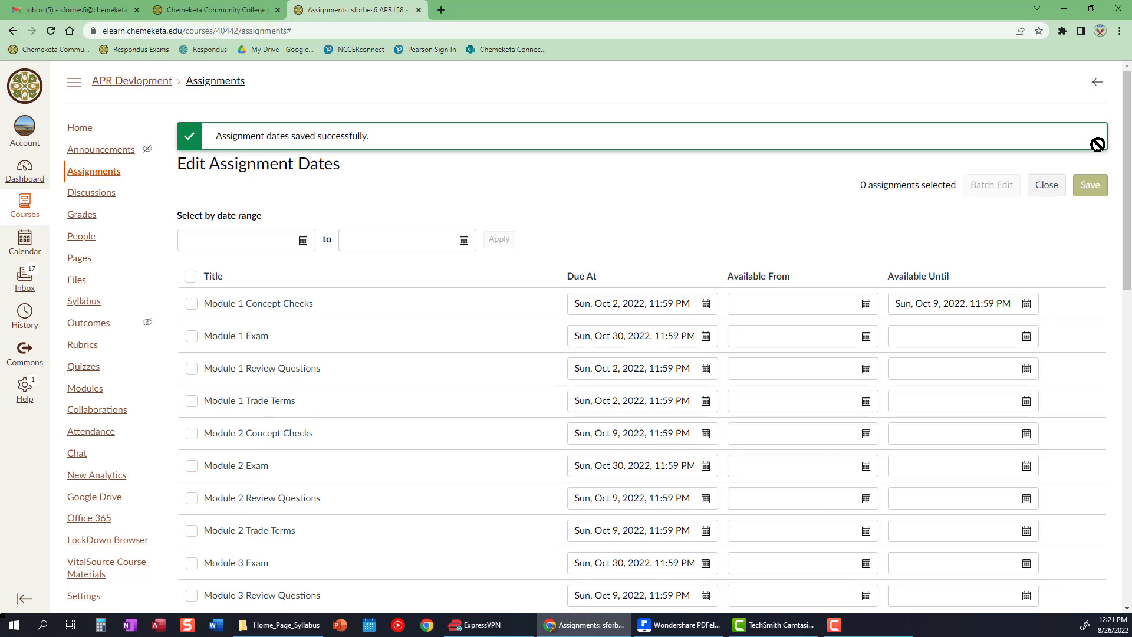
Step: Reload the assignments page, reopen Edit Assignment Dates, and review the saved due dates from the Module 1 items through the OPSC assignments
left_click(52, 32)
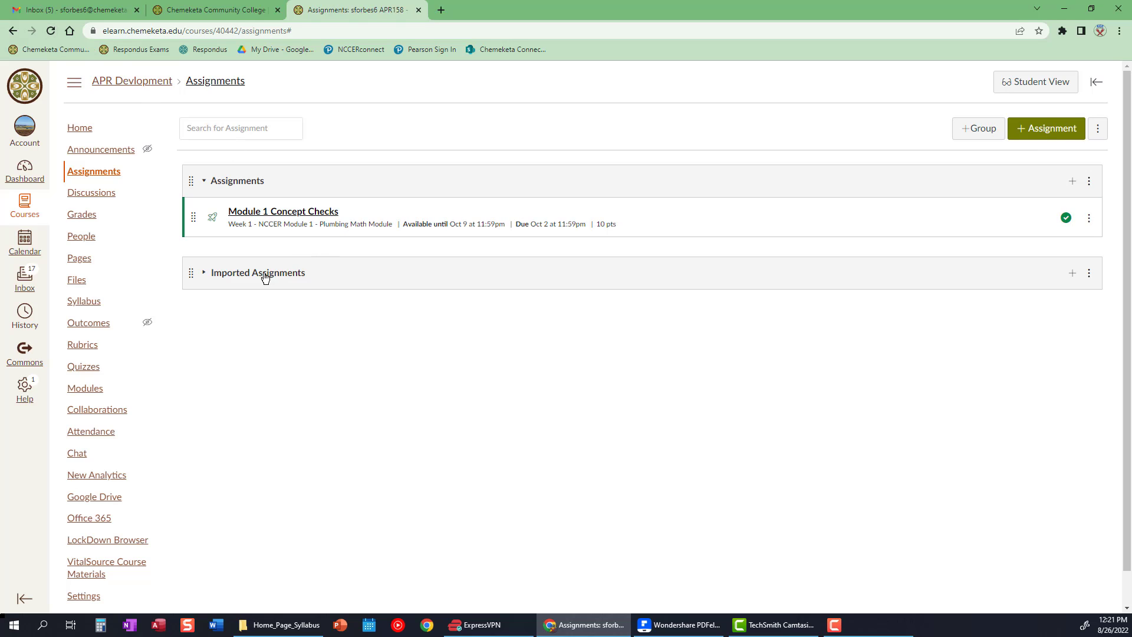
left_click(1097, 132)
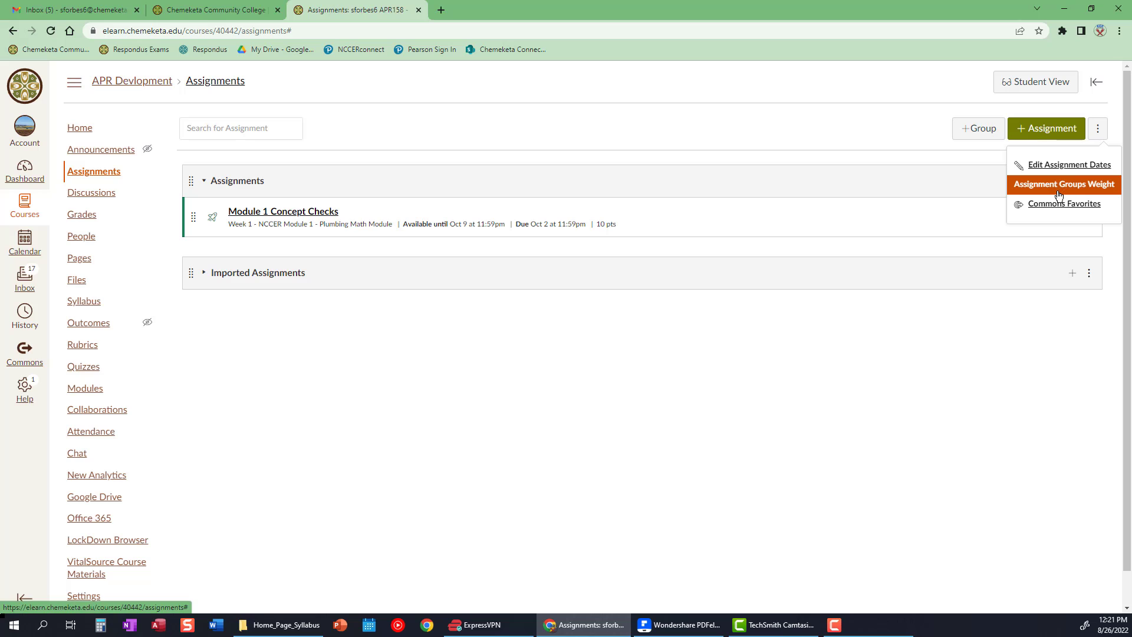
left_click(1059, 168)
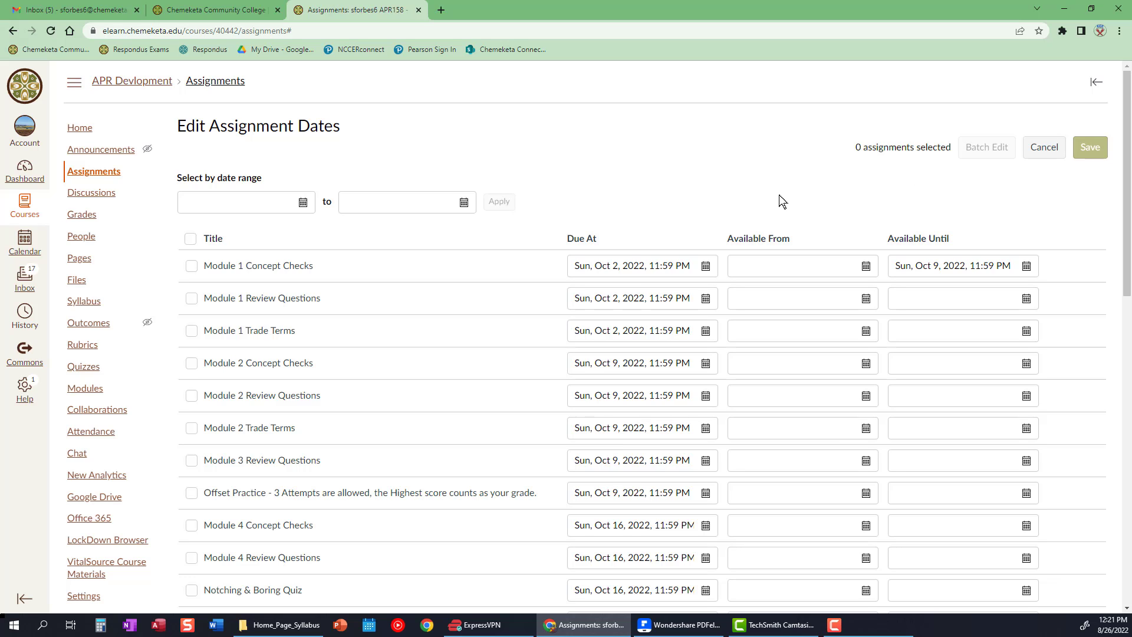
scroll(779, 196, "down", 1)
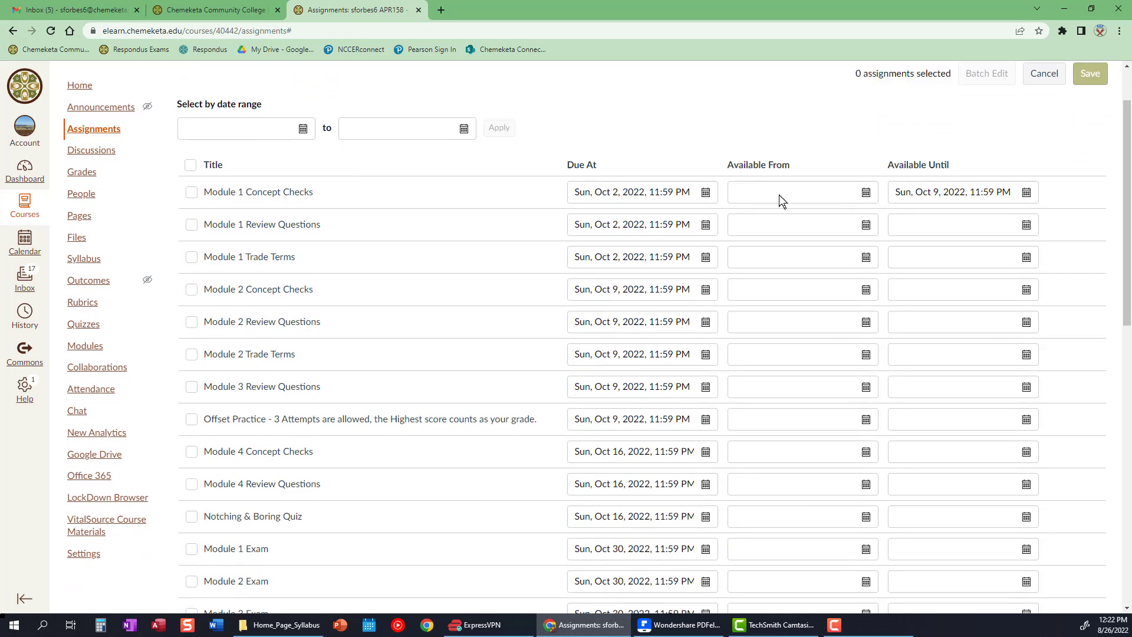
scroll(779, 194, "down", 1)
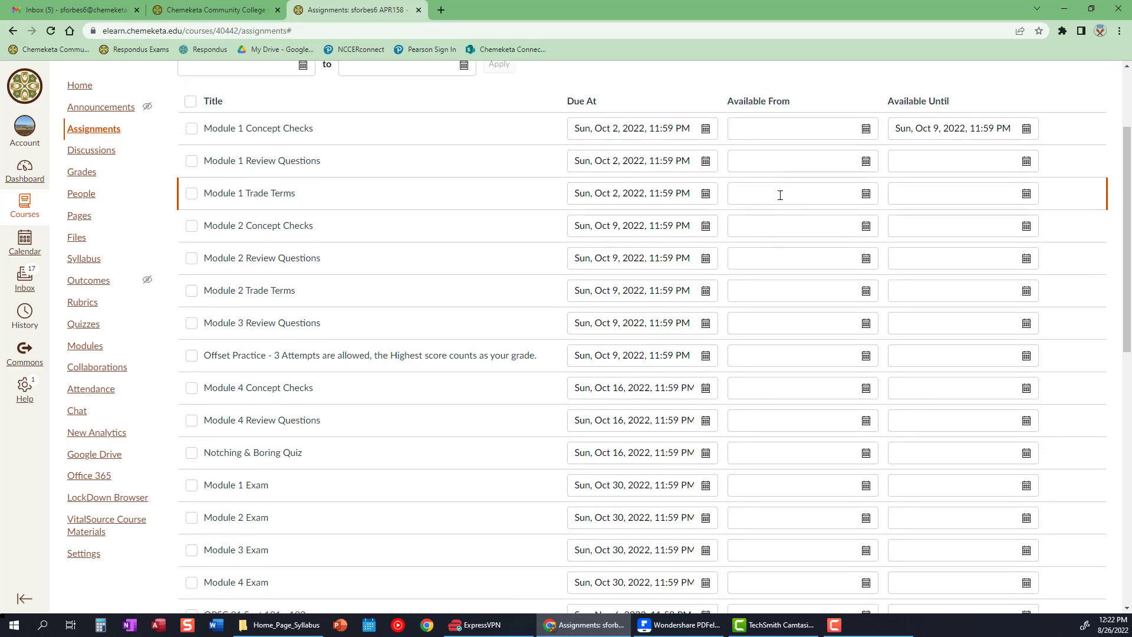
scroll(779, 195, "down", 5)
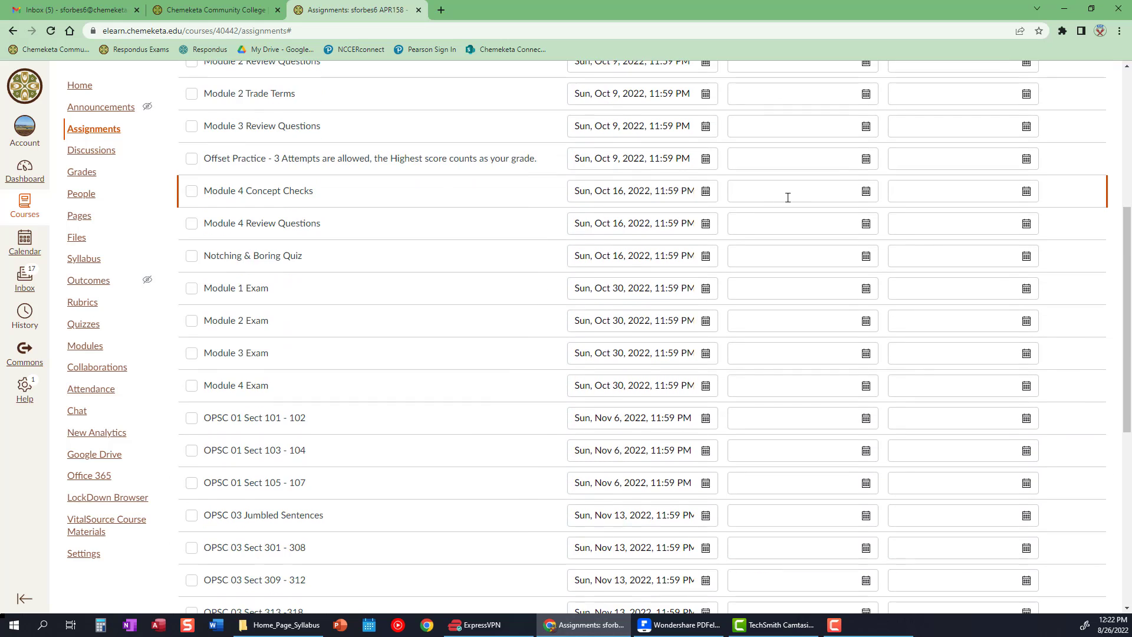
scroll(788, 197, "down", 2)
scroll(788, 198, "down", 4)
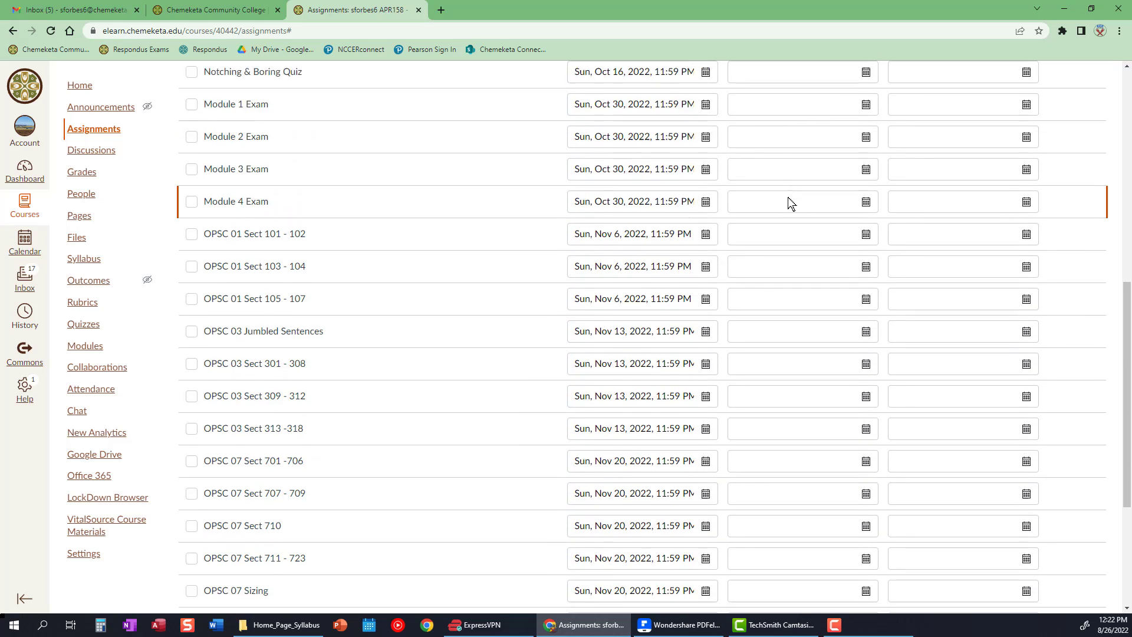
Step: Review the remaining saved OPSC due dates and check the dated Course Summary on the course's Syllabus page
scroll(789, 197, "down", 1)
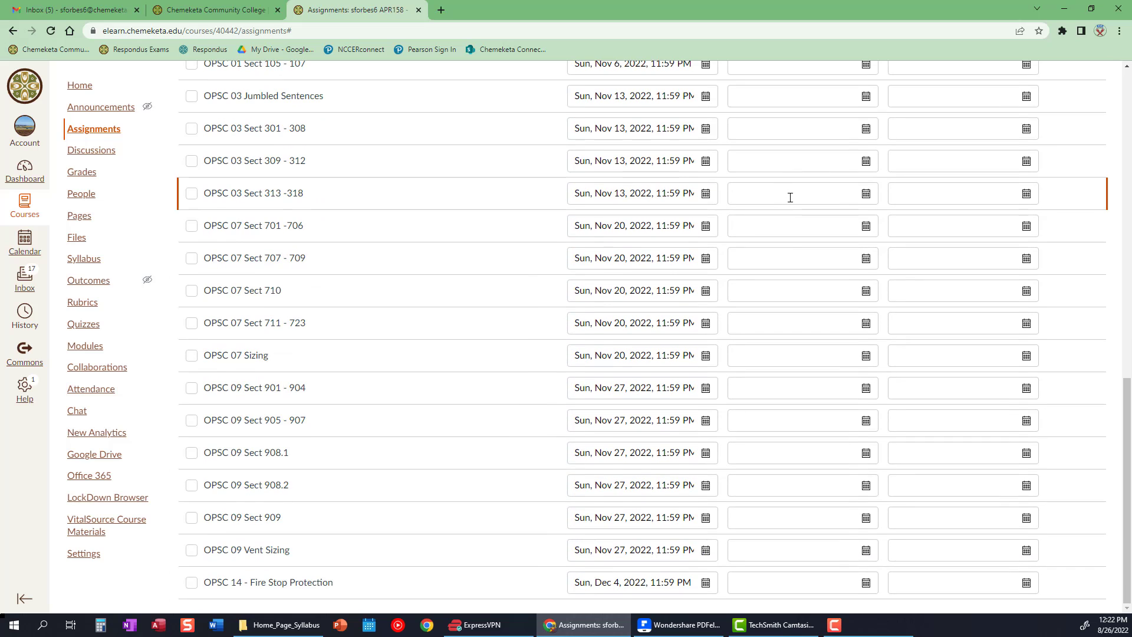
scroll(789, 197, "up", 2)
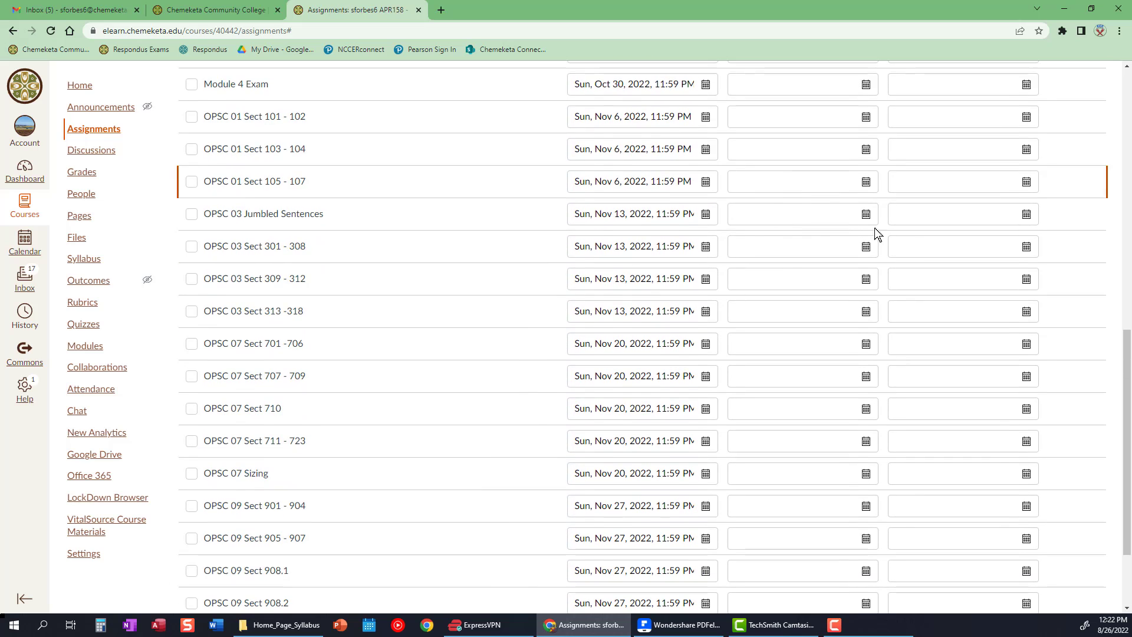
left_click_drag(1126, 412, 1126, 42)
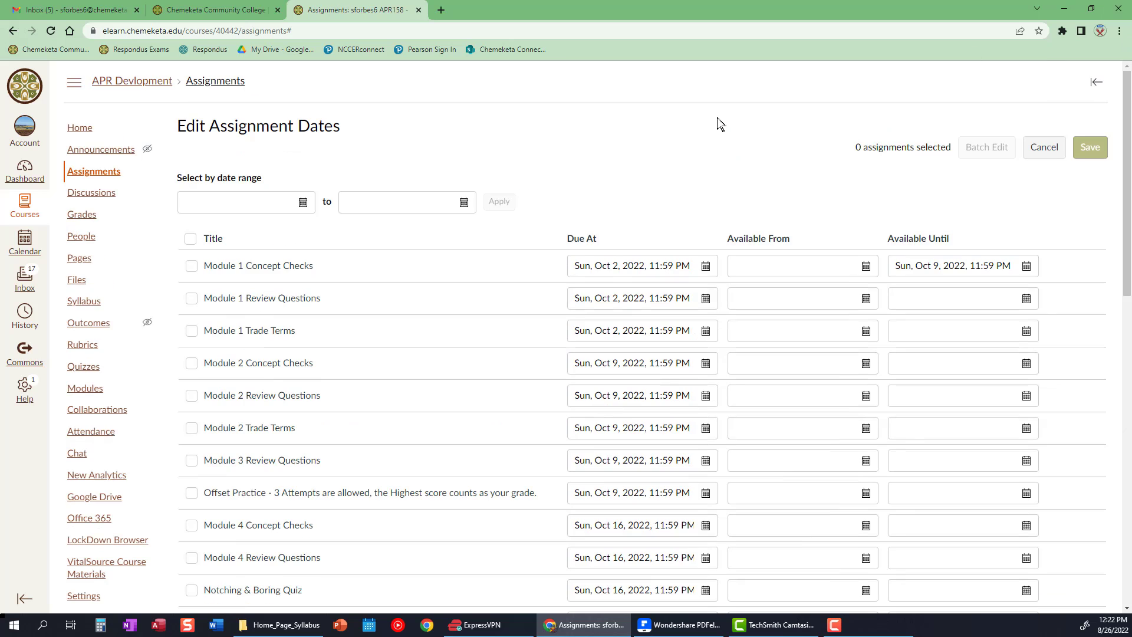
left_click(86, 129)
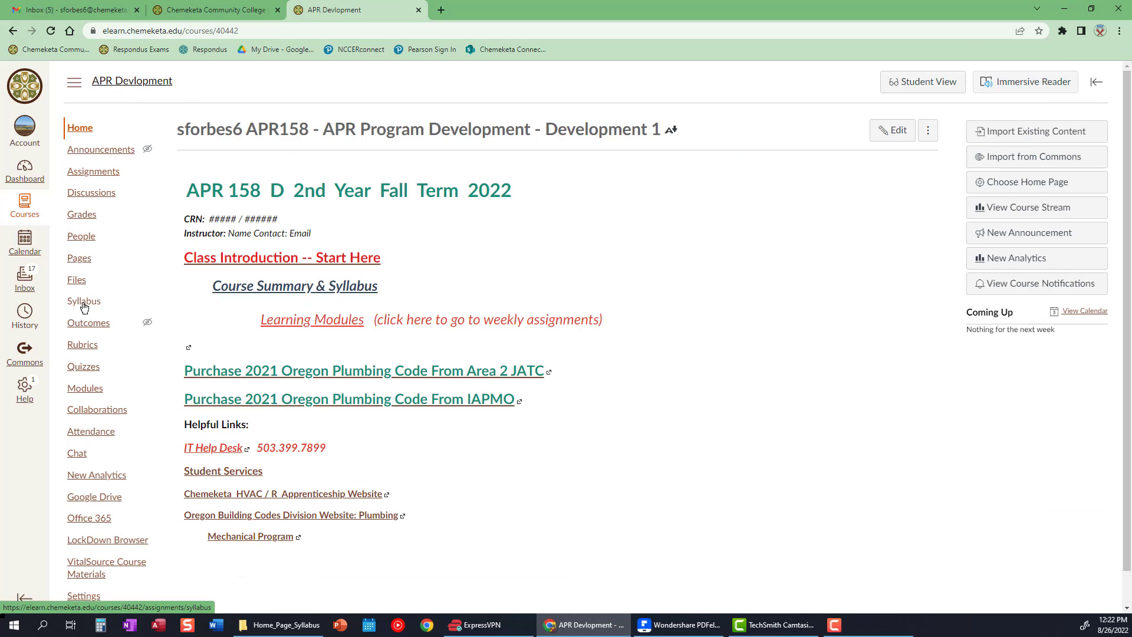
left_click(85, 304)
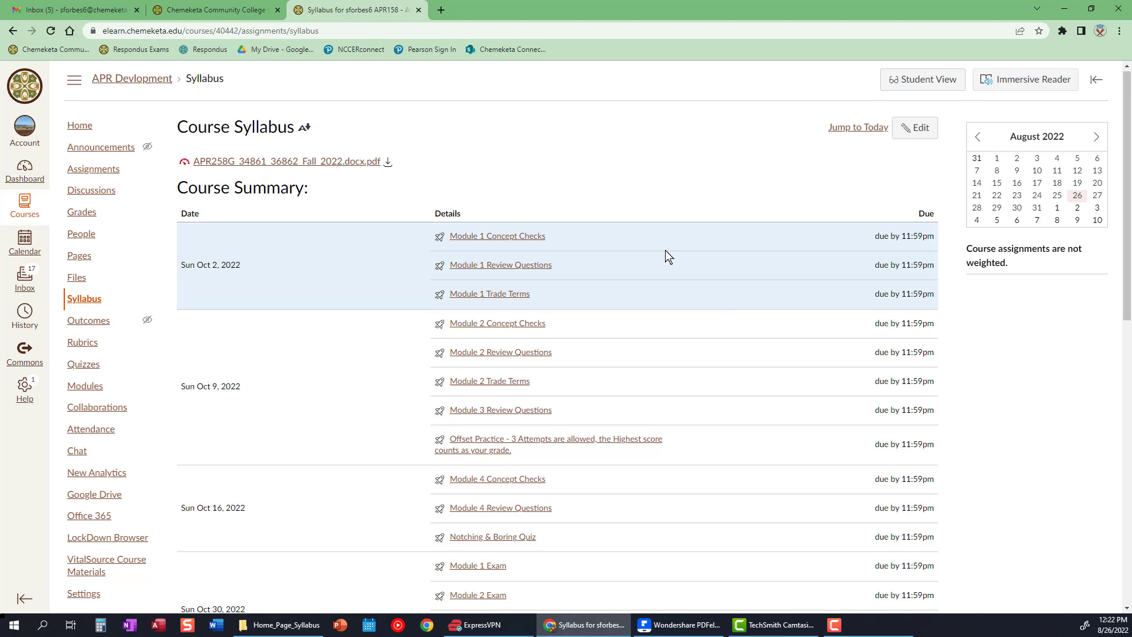
scroll(666, 253, "down", 2)
scroll(667, 258, "down", 5)
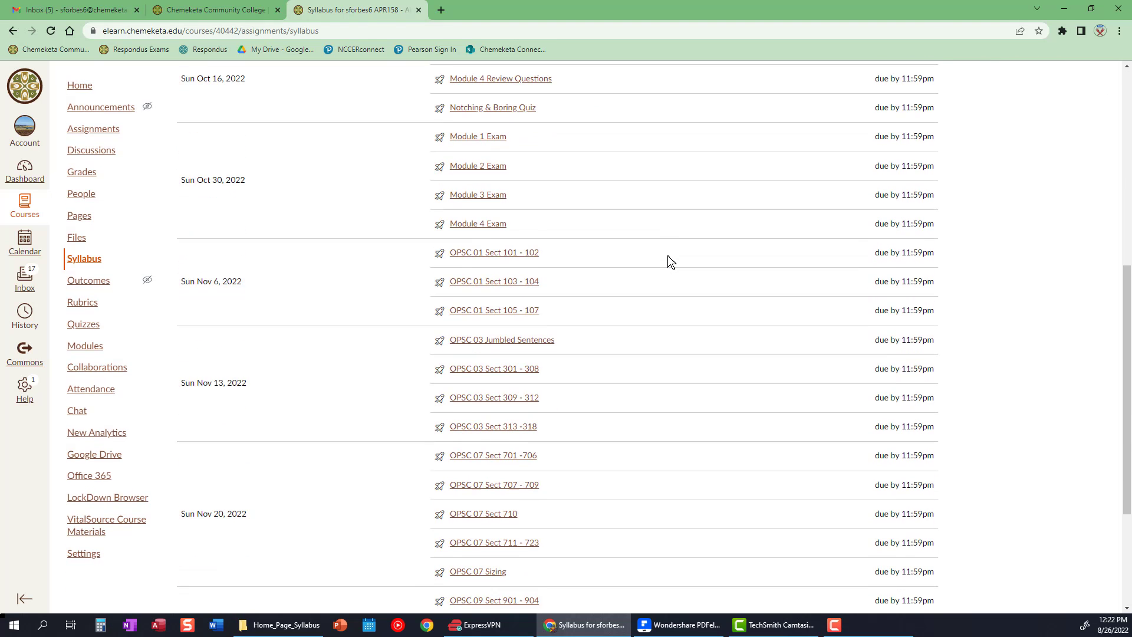
scroll(668, 256, "down", 3)
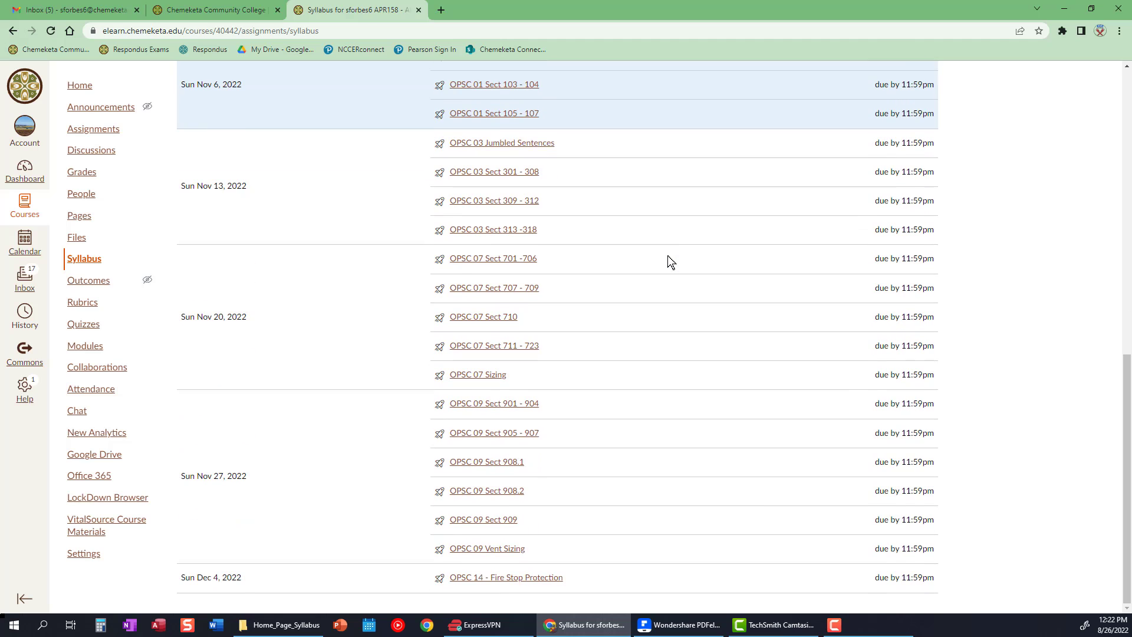
scroll(655, 209, "up", 6)
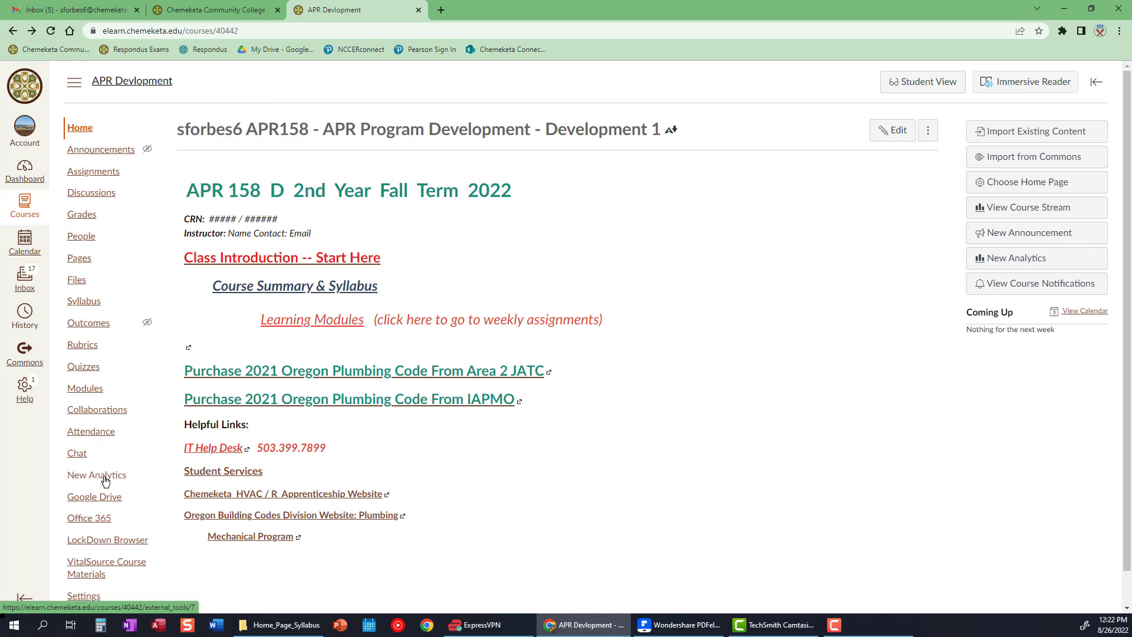
Step: Reopen Edit Assignment Dates and set the Available Until date of Module 1 Concept Checks to Wednesday, December 7, 2022 at 11:59 PM
left_click(103, 175)
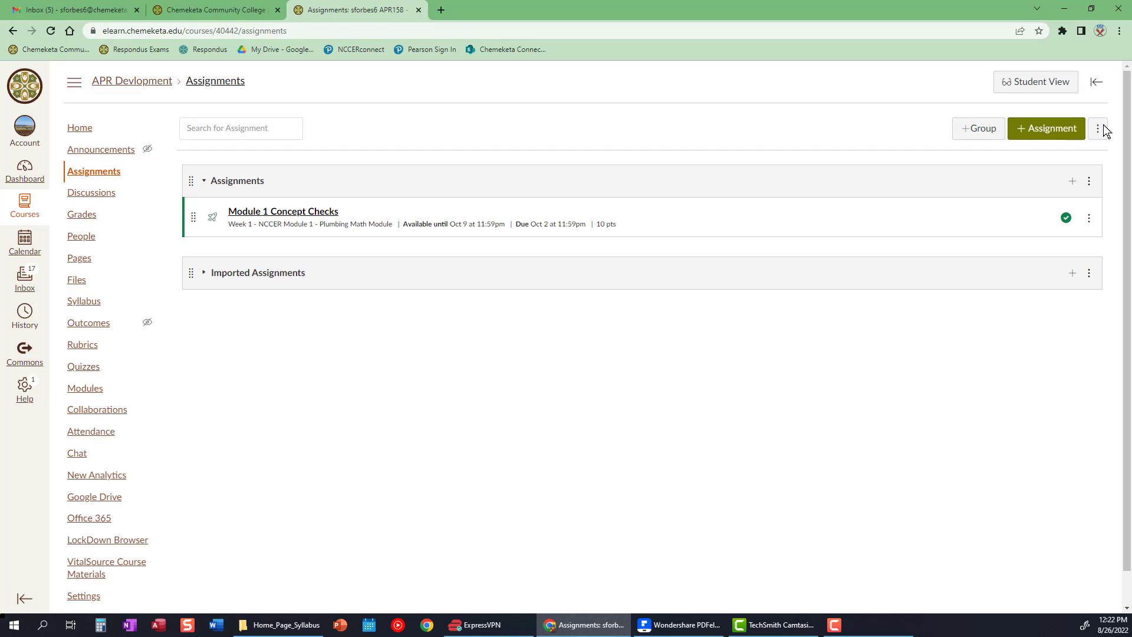
left_click(1097, 129)
left_click(1075, 168)
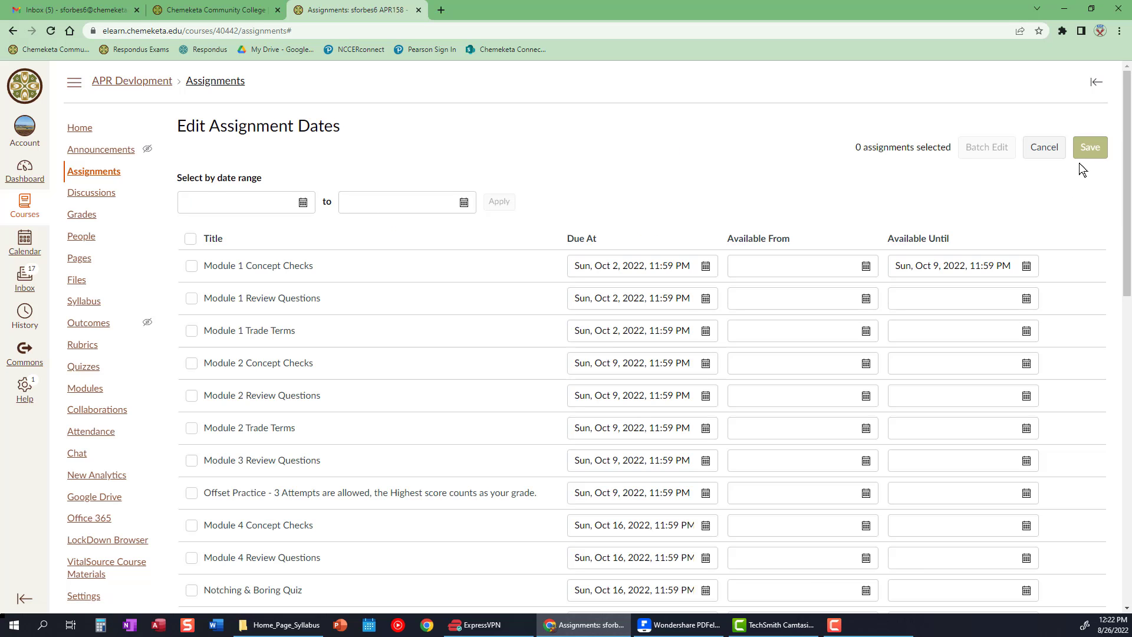
left_click(1025, 268)
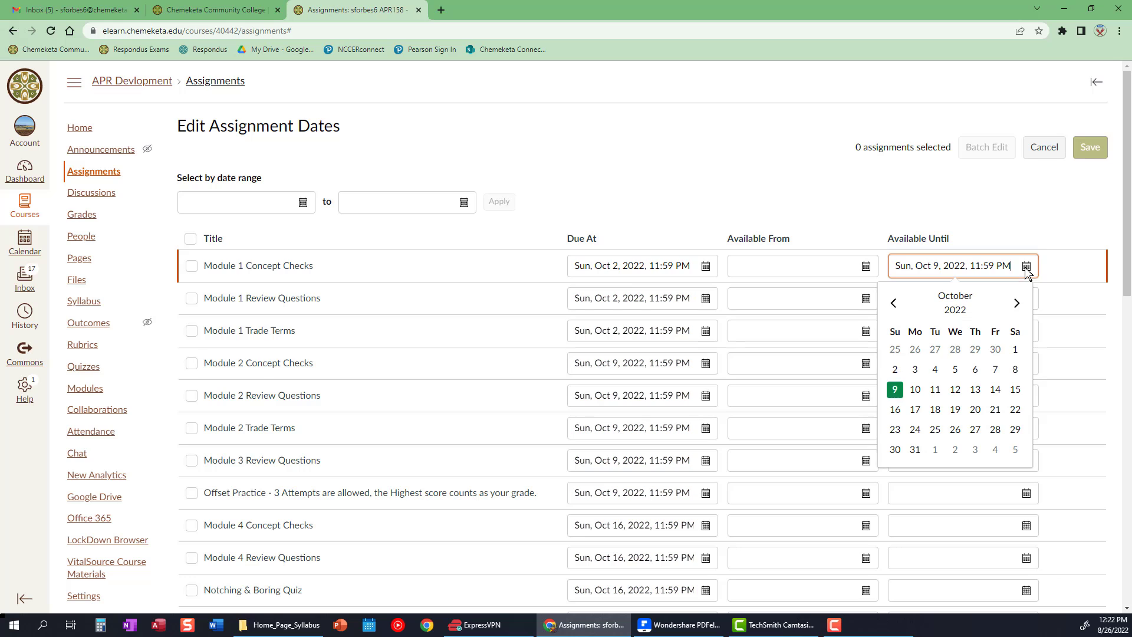
left_click(1017, 304)
left_click(1017, 304)
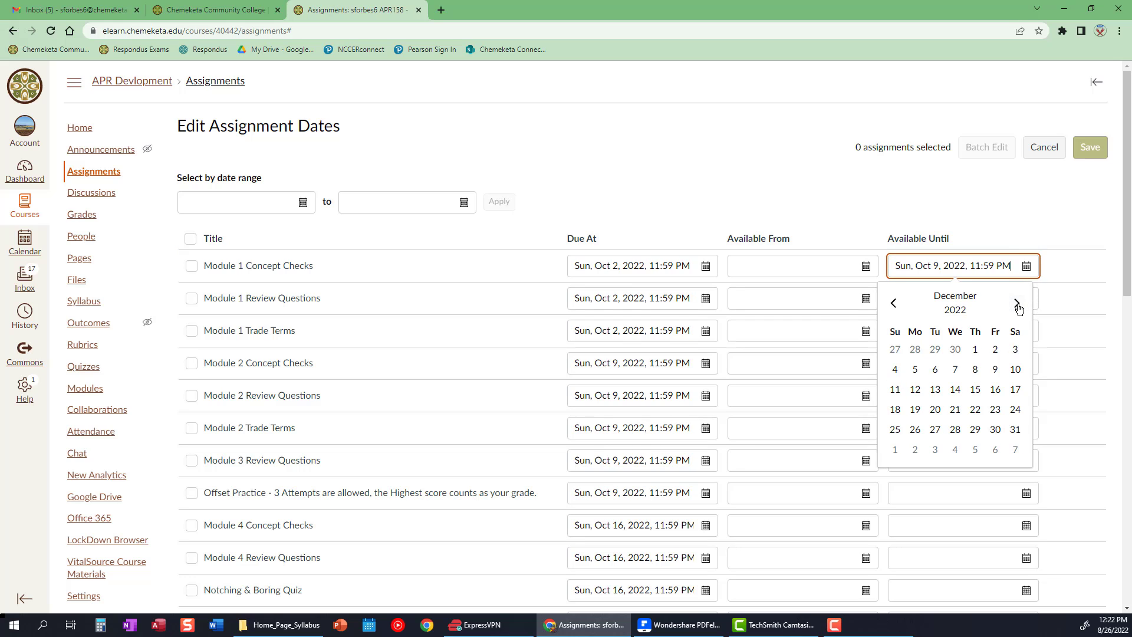
left_click(1017, 304)
left_click(894, 304)
left_click(955, 370)
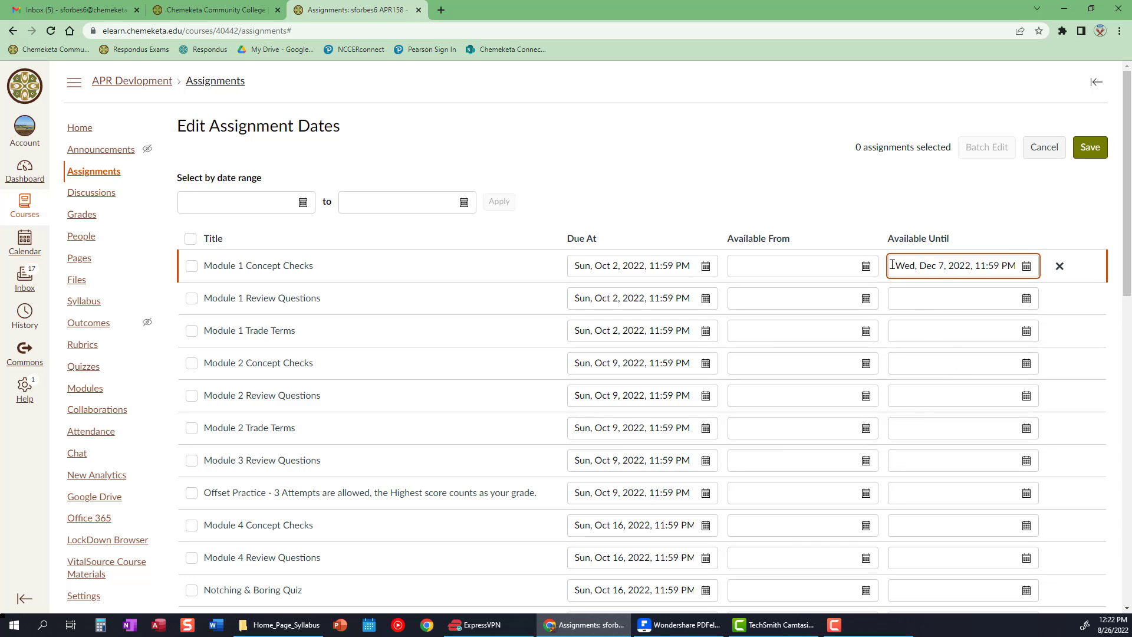
Step: Copy the Available Until date of Module 1 Concept Checks to Module 1 Review Questions, Module 1 Trade Terms, Module 2 Concept Checks and Module 2 Review Questions
left_click_drag(891, 265, 1123, 280)
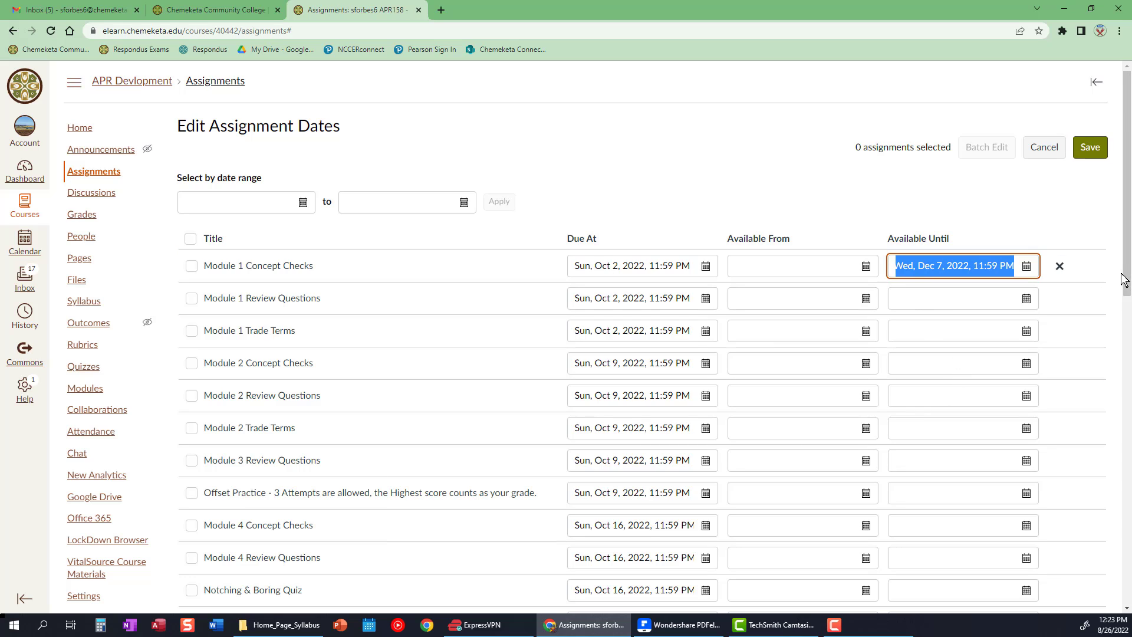
key("ctrl+c")
left_click(912, 305)
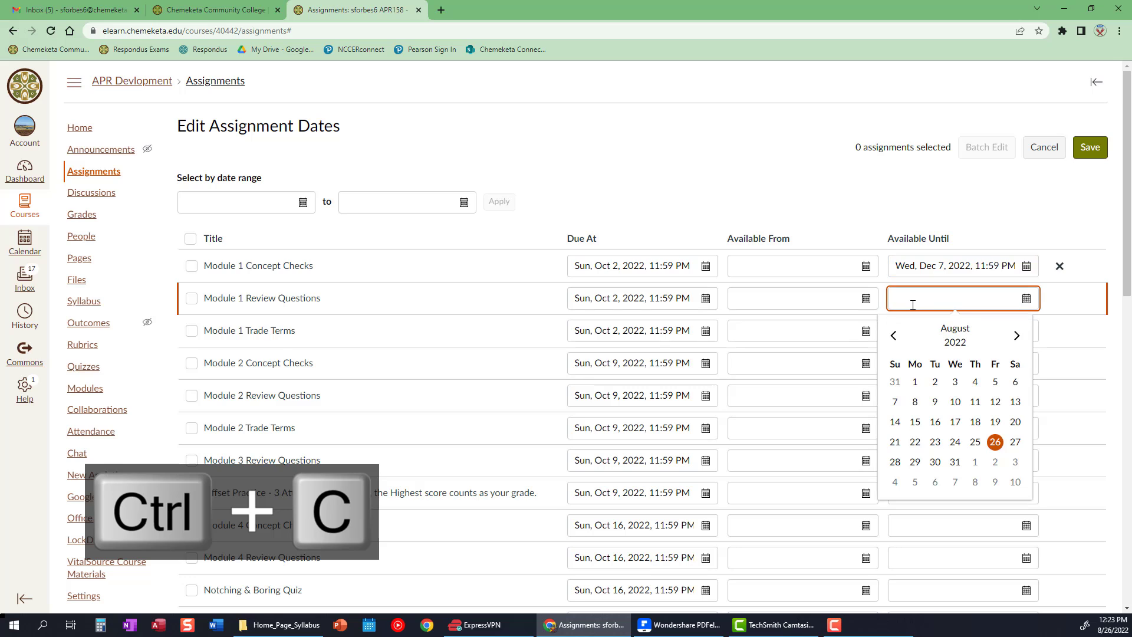
key("ctrl+v")
left_click(908, 341)
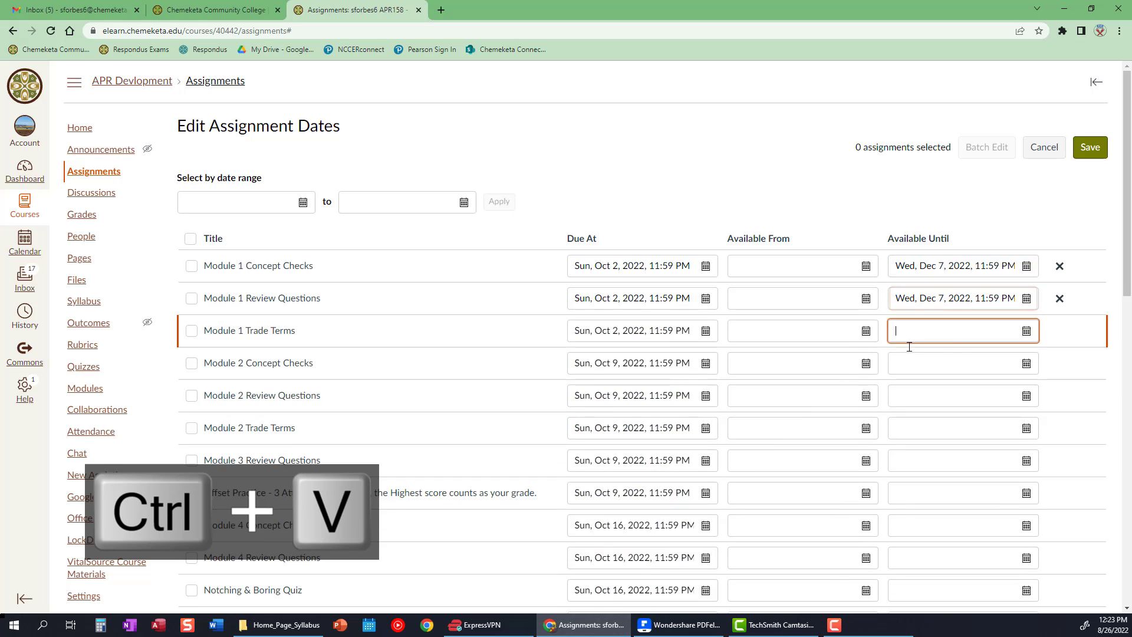
key("ctrl+v")
left_click(906, 380)
key("ctrl+v")
left_click(906, 412)
key("ctrl+v")
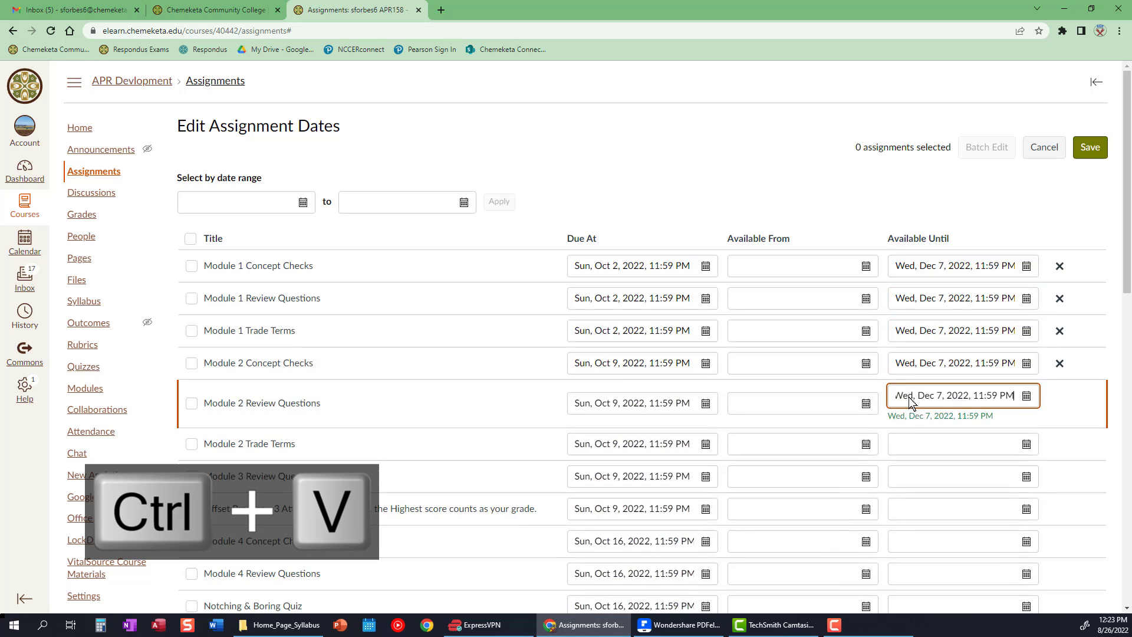
Step: Paste the copied Available Until date into Module 2 Trade Terms, Module 3 Review Questions, Offset Practice, Module 4 Concept Checks and Module 4 Review Questions
scroll(937, 348, "down", 1)
left_click(911, 330)
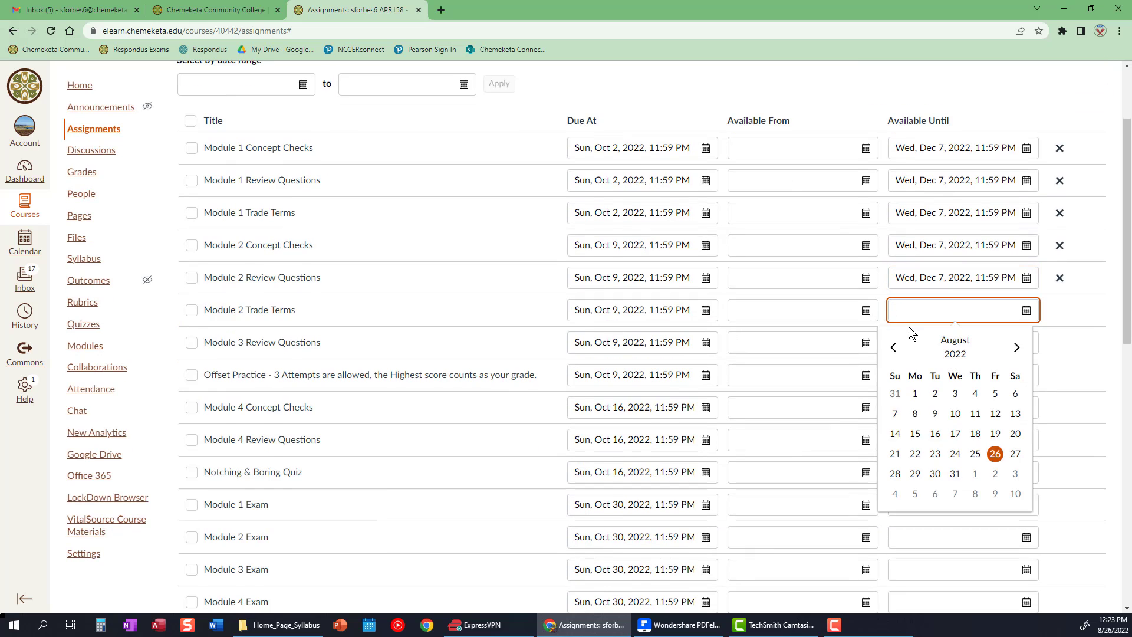
key("ctrl+v")
left_click(910, 363)
key("ctrl+v")
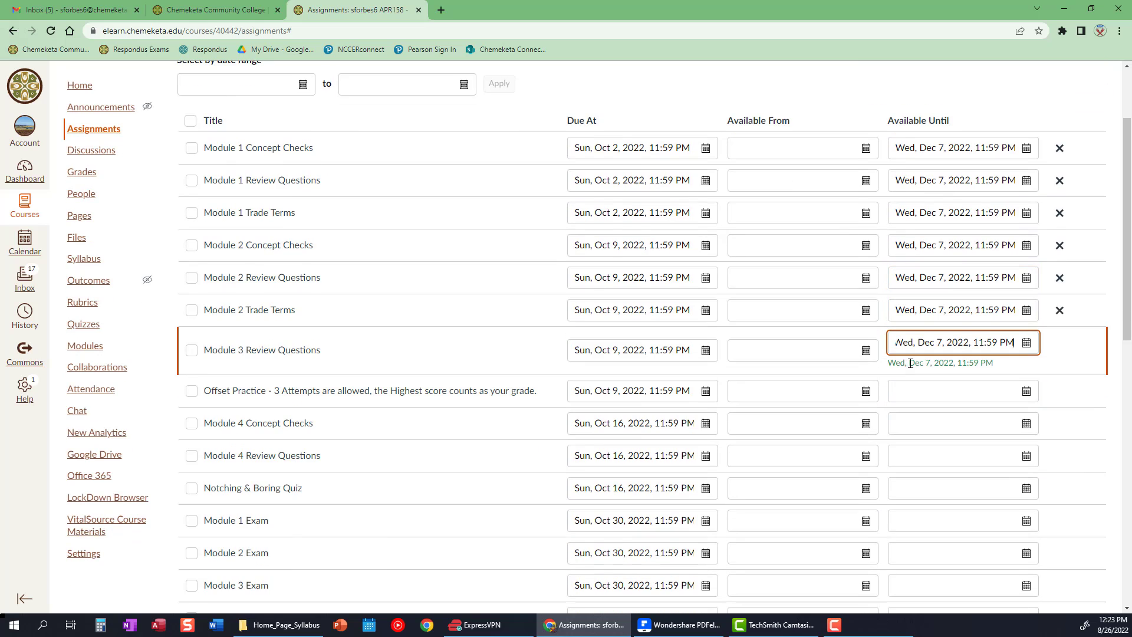
left_click(908, 392)
key("ctrl+v")
scroll(909, 393, "down", 1)
left_click(907, 382)
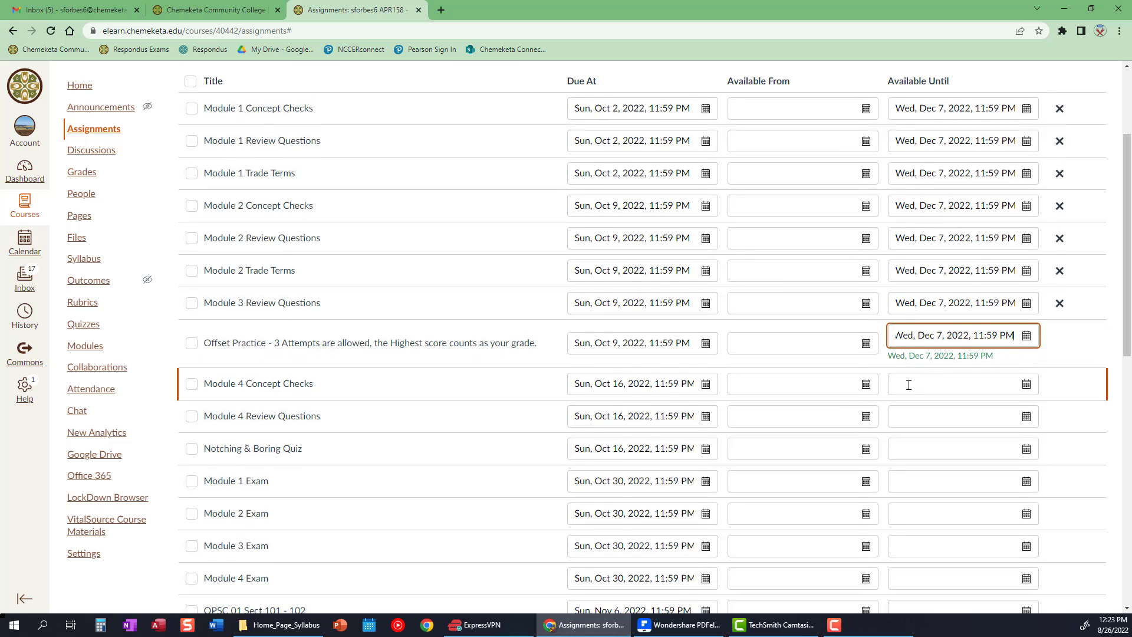
key("ctrl+v")
left_click(917, 420)
key("ctrl+v")
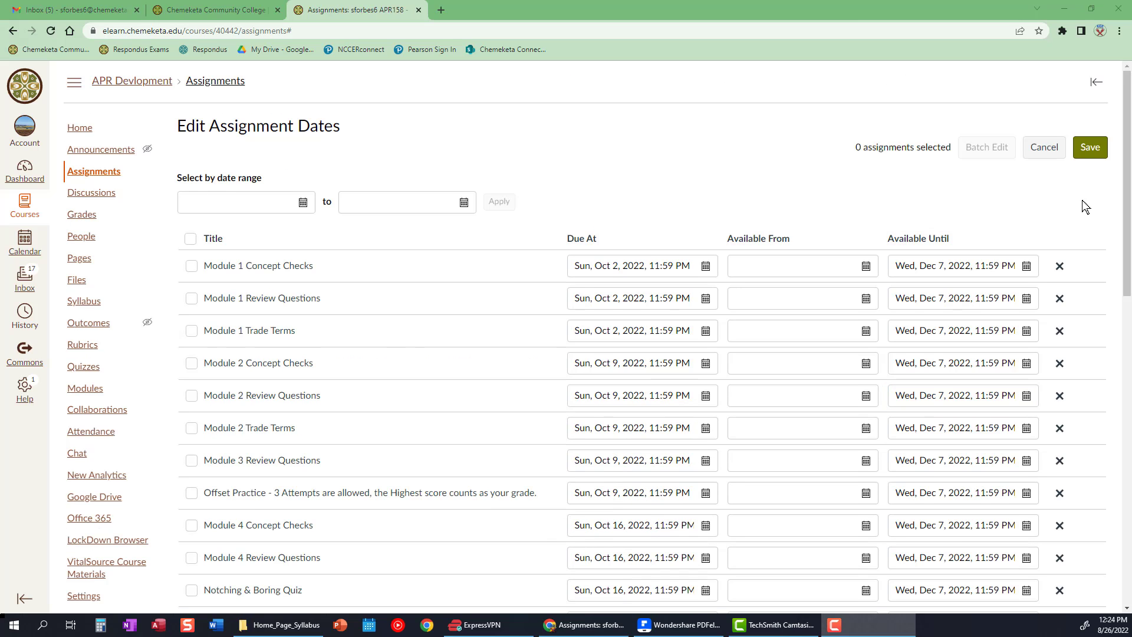
Step: Save the edited assignment availability dates and return to the course home page
left_click(1089, 147)
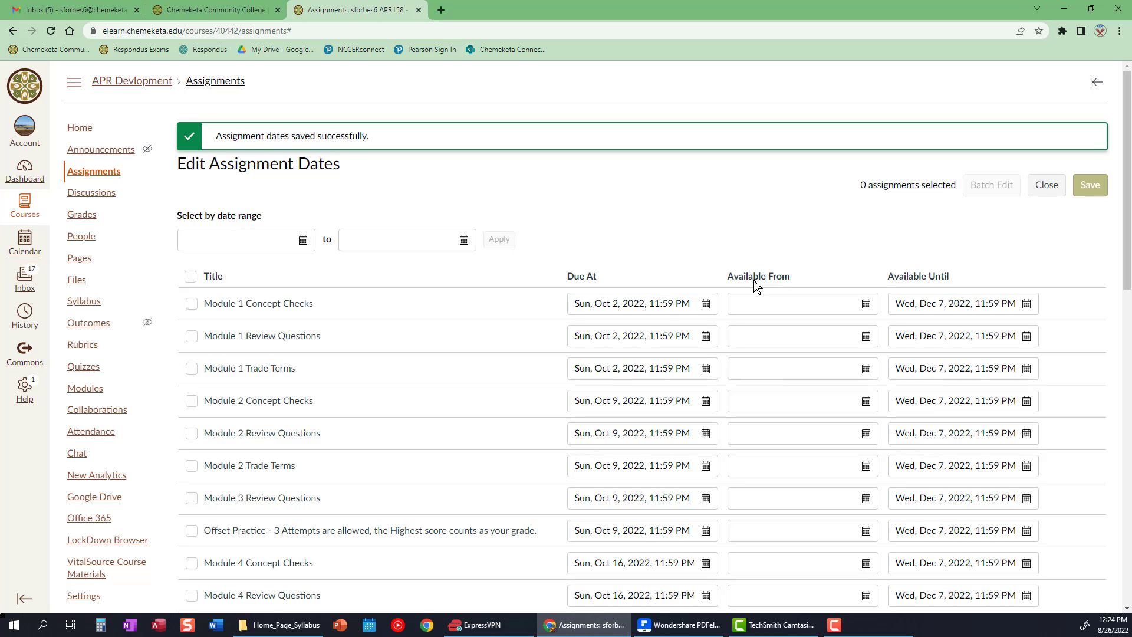
left_click(80, 128)
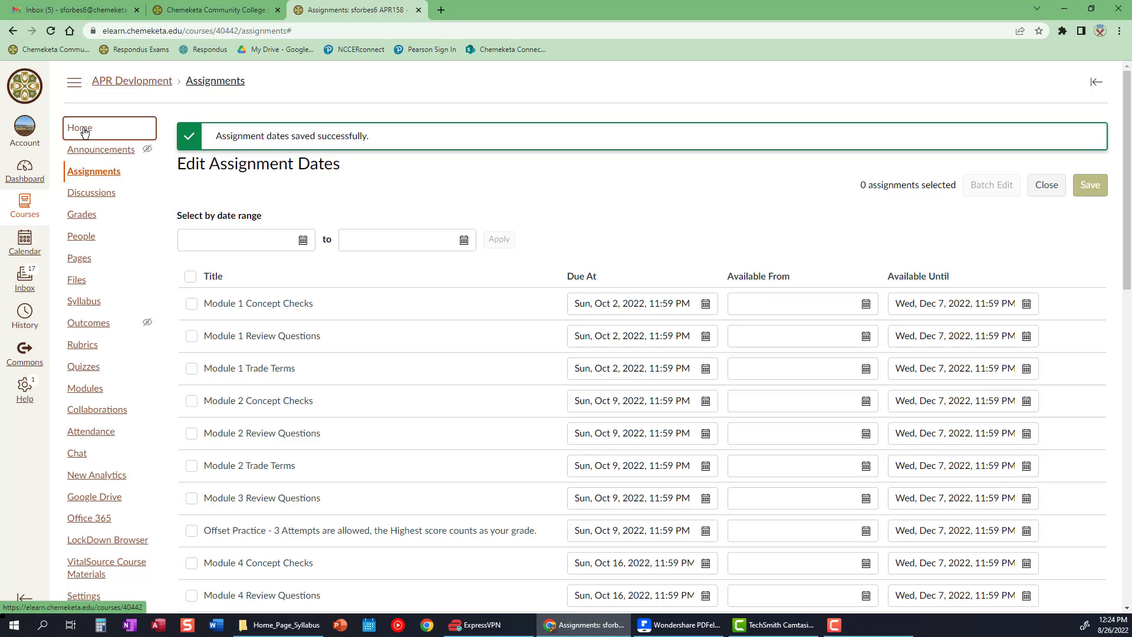